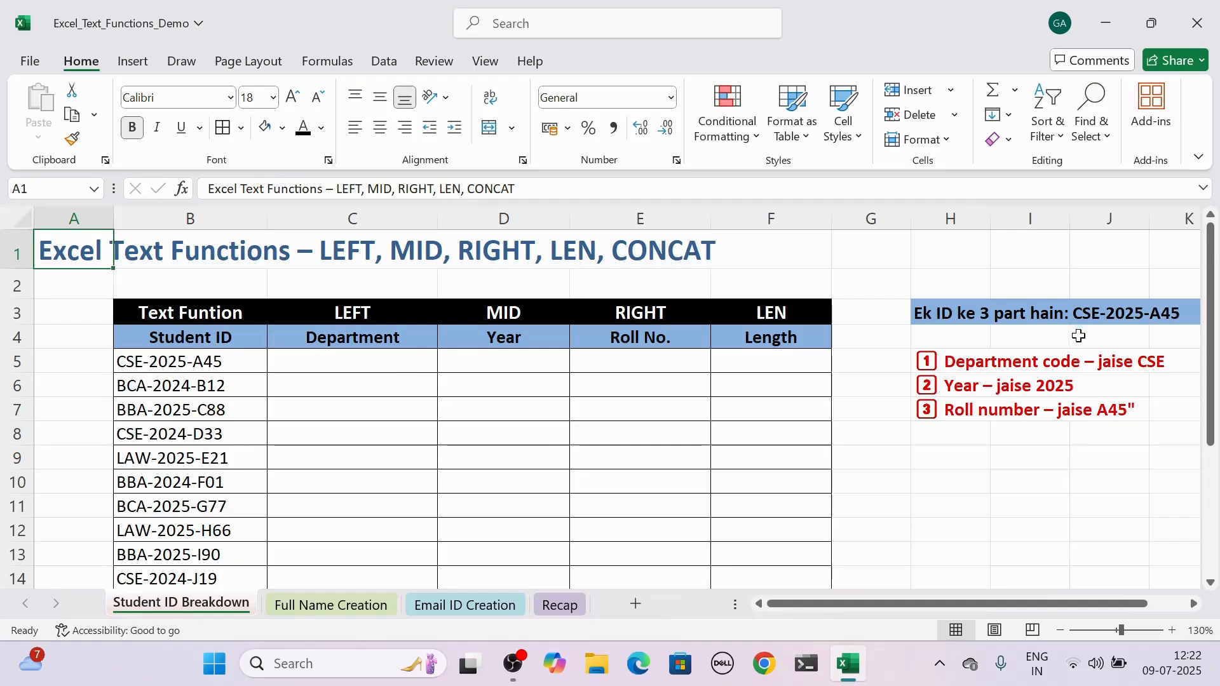
left_click(984, 363)
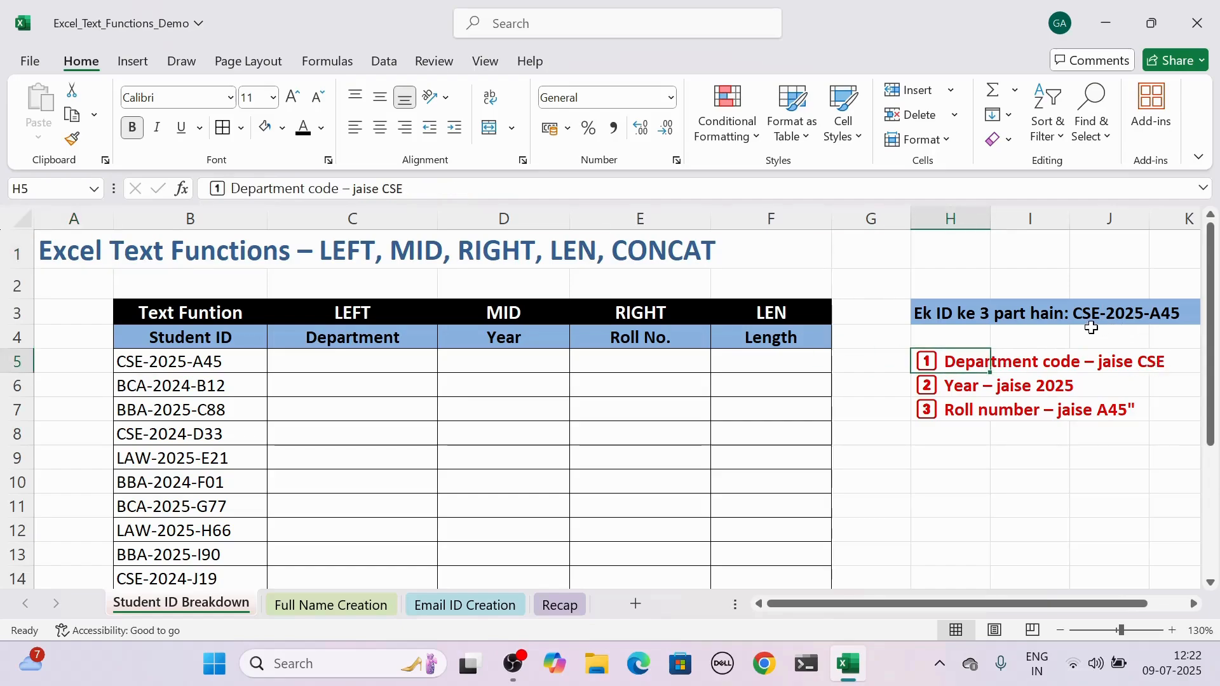
left_click(981, 384)
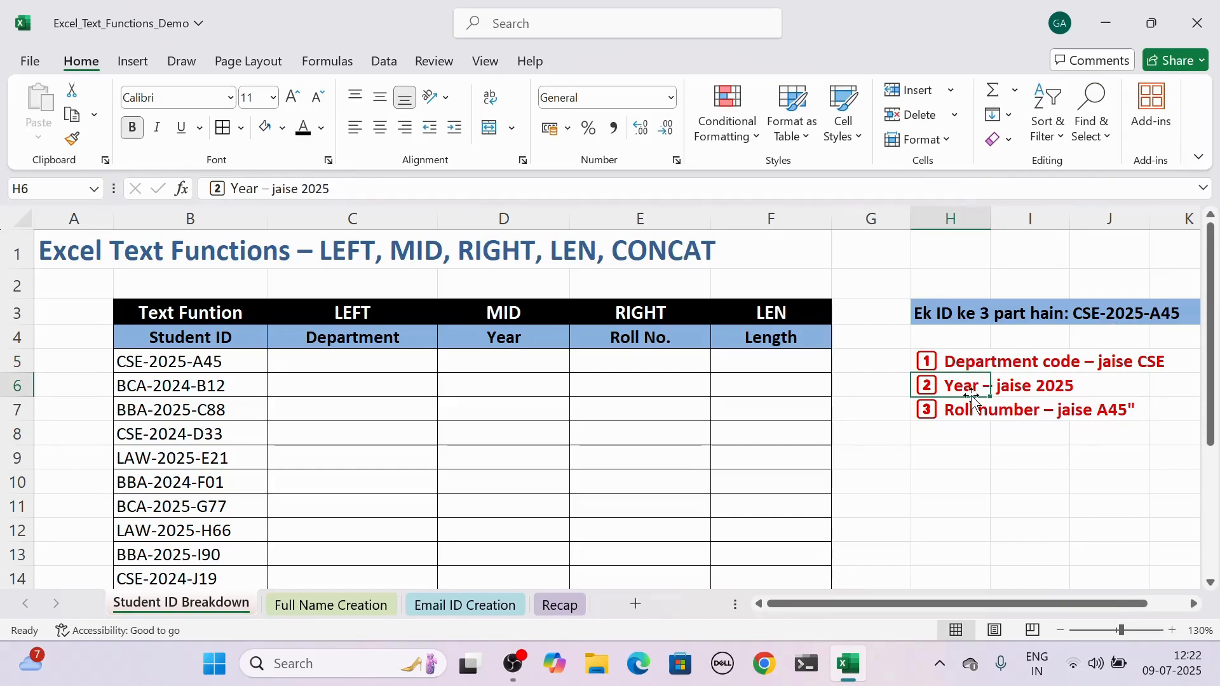
left_click(968, 403)
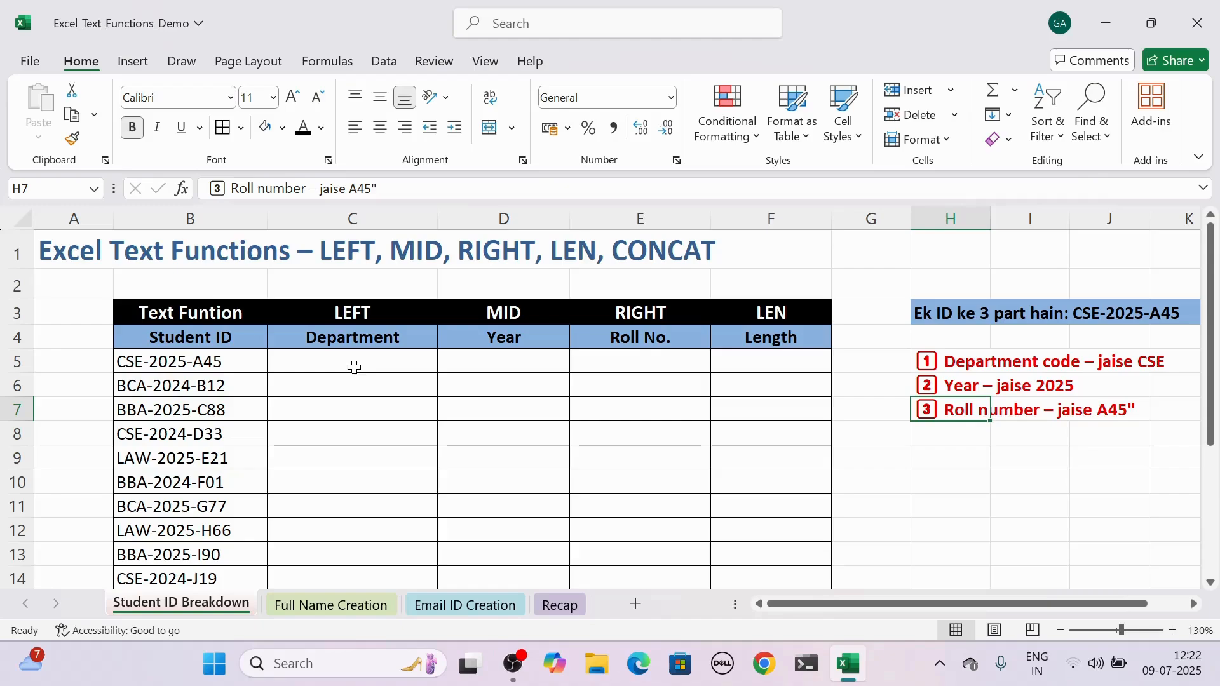
left_click(386, 315)
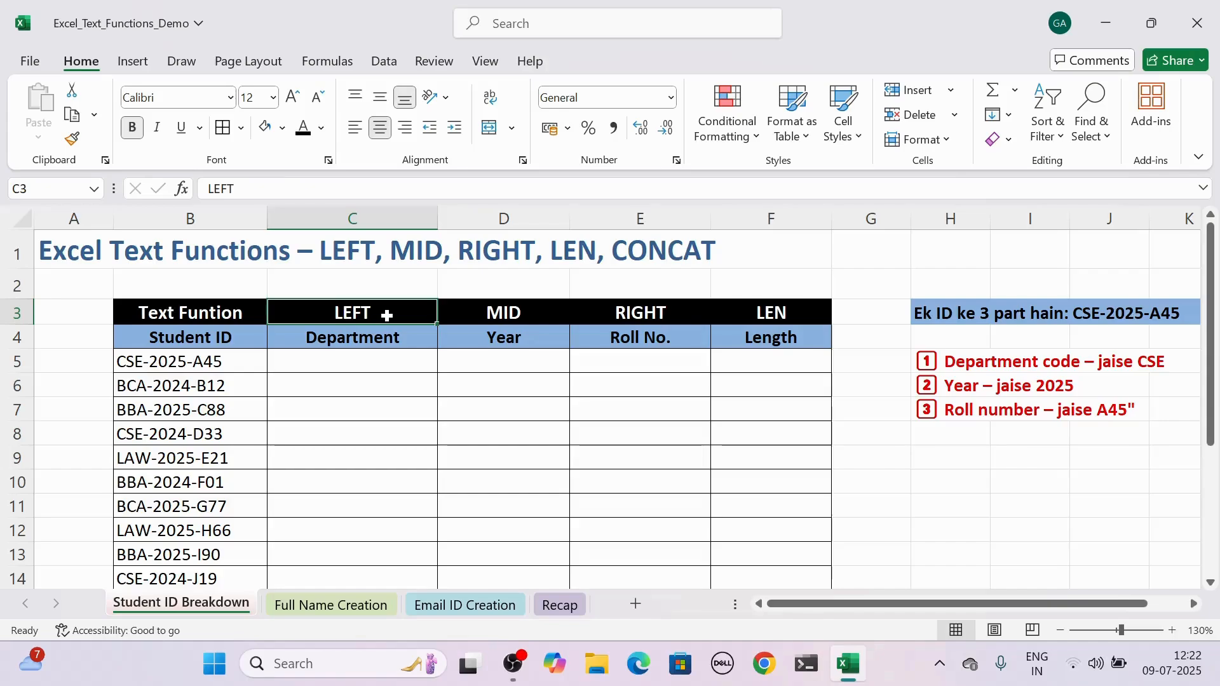
left_click(230, 365)
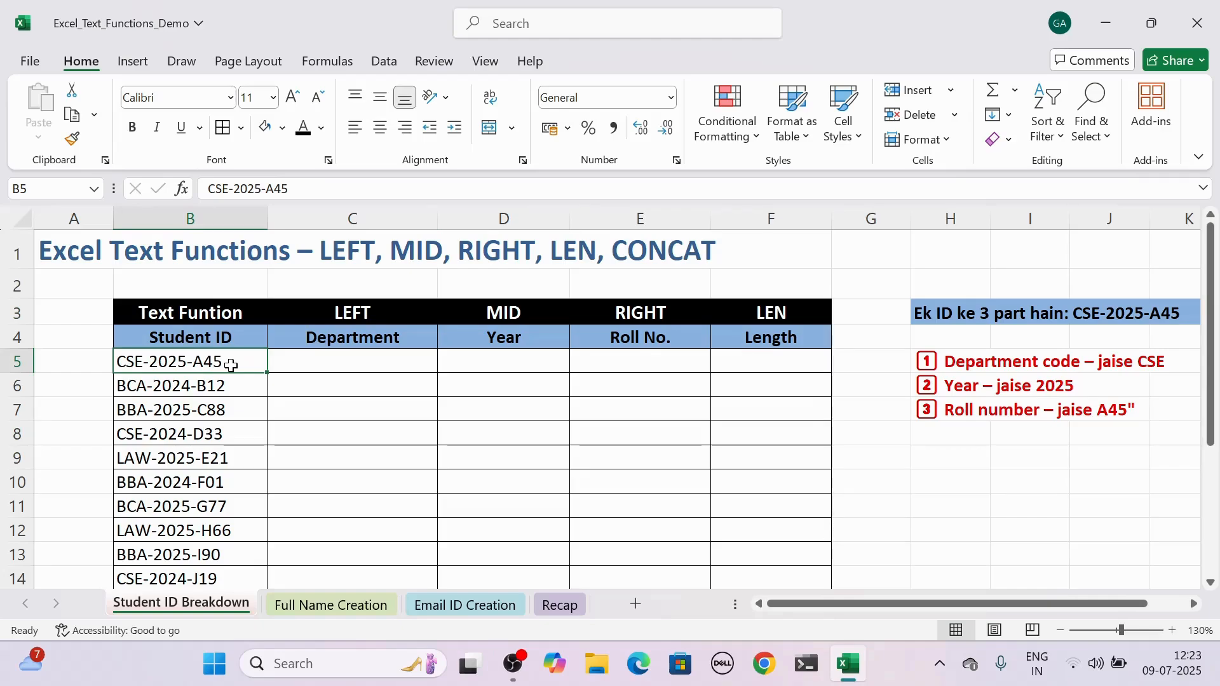
In the first Department cell, C5, enter =LEFT(B5,3) to extract the department code from the student ID.
left_click(350, 359)
type("=")
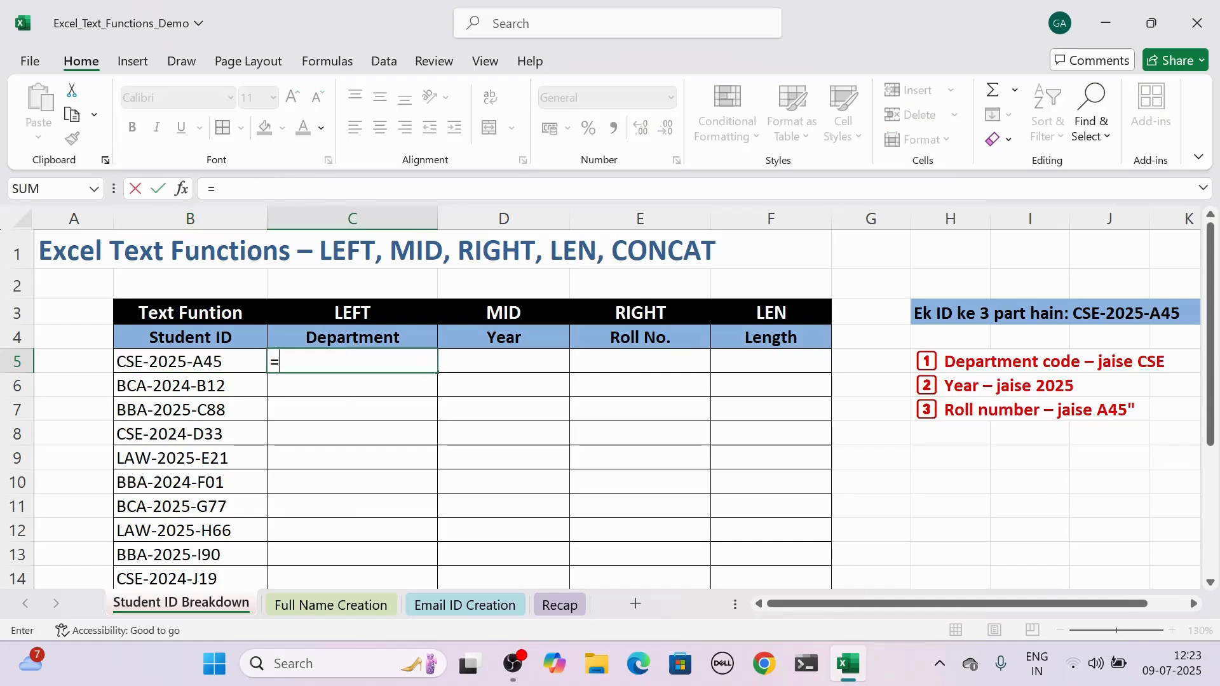
type("left")
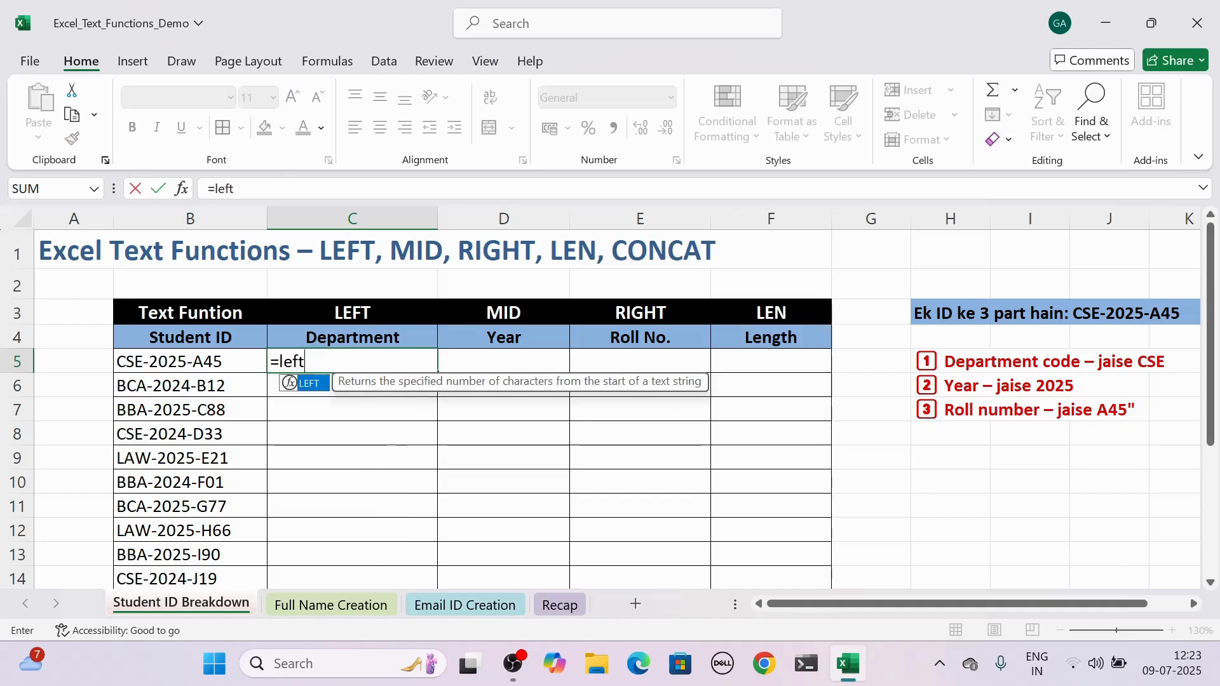
key("Tab")
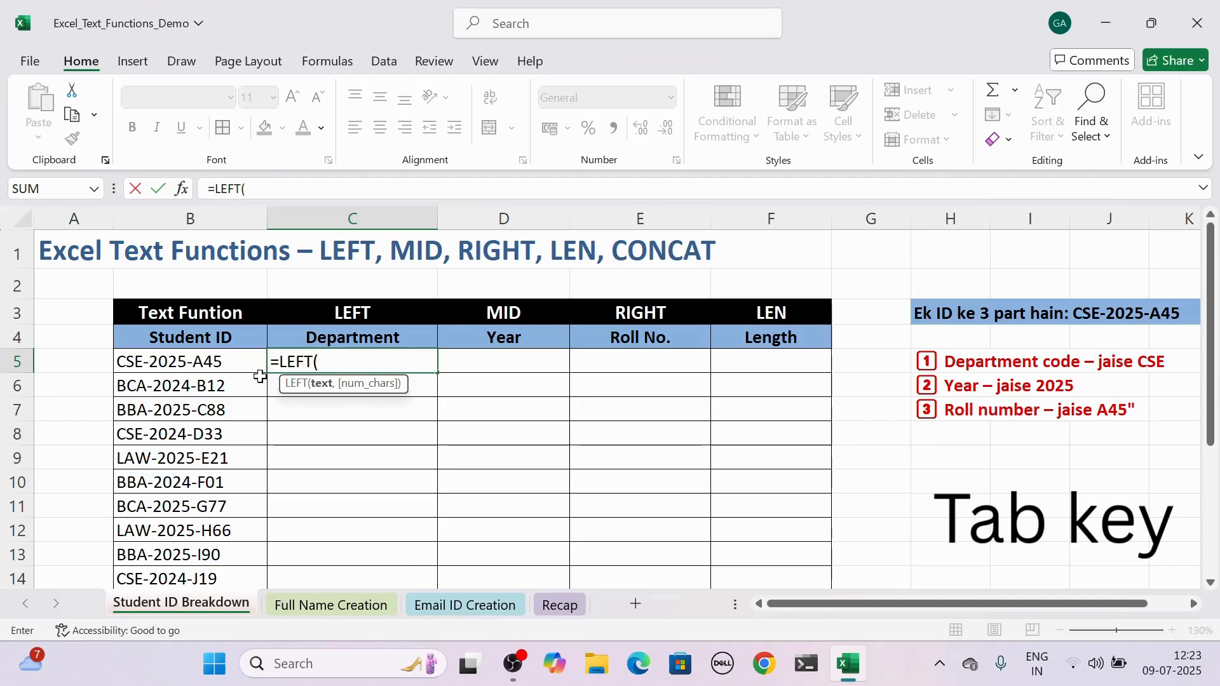
left_click(217, 363)
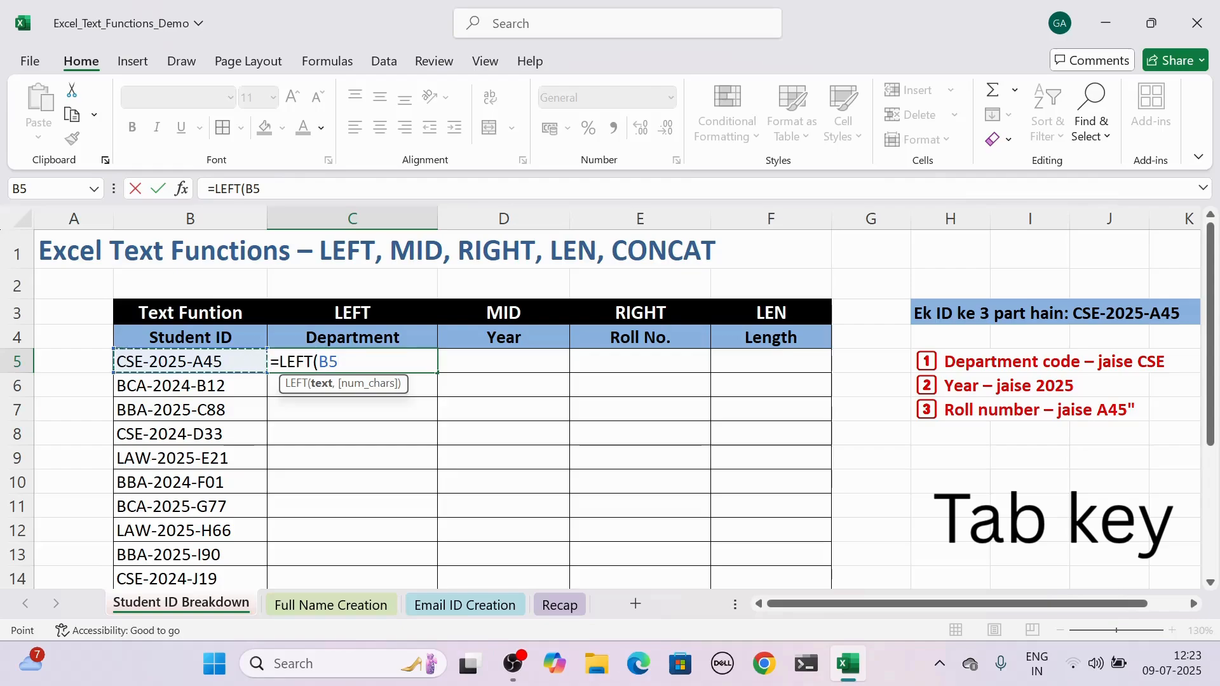
type(",")
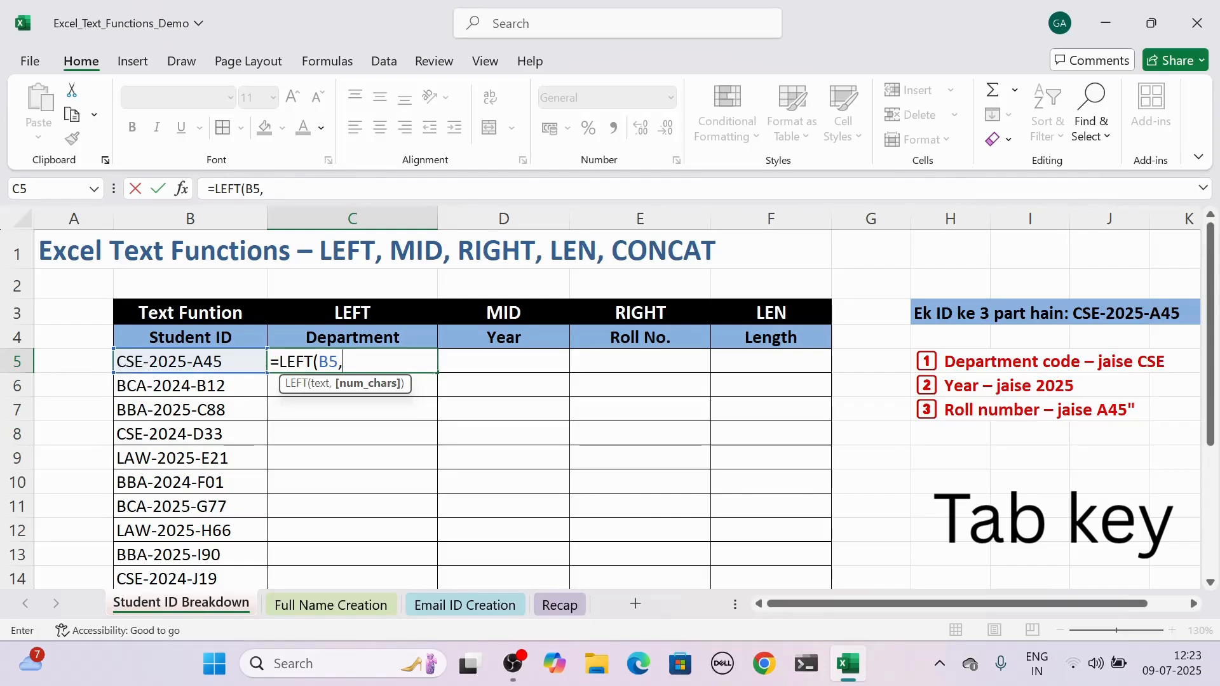
type("3)")
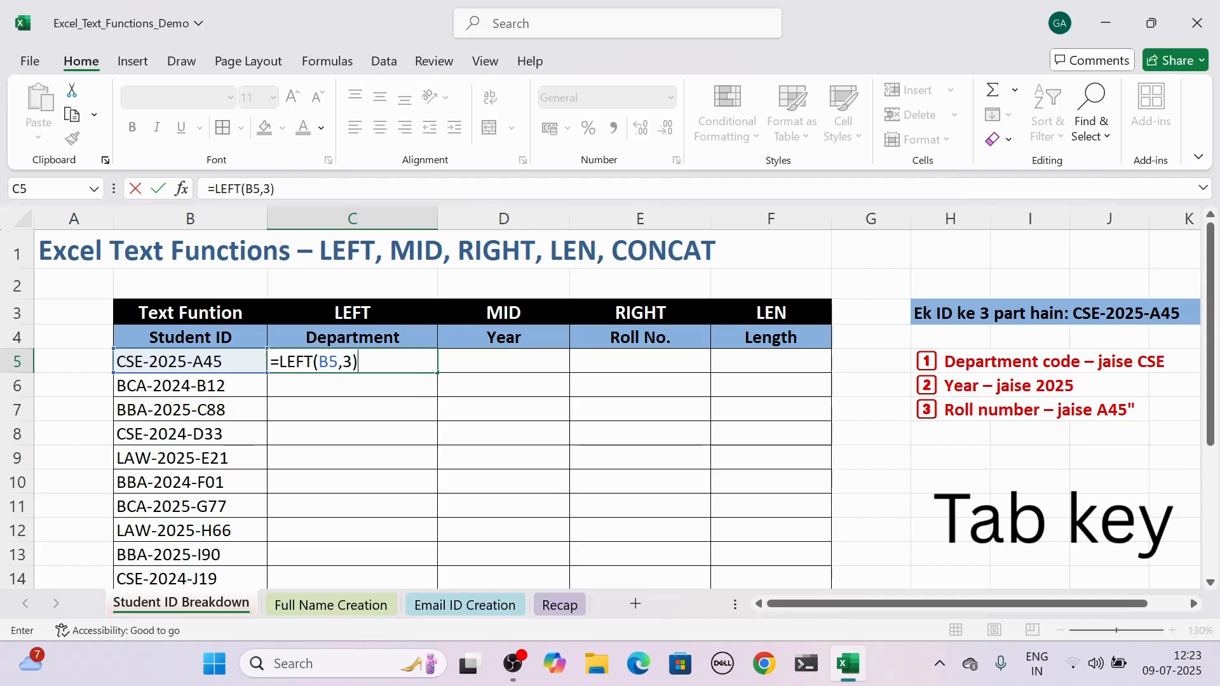
key("Return")
Fill the LEFT formula from C5 down the Department column through C19.
left_click(373, 363)
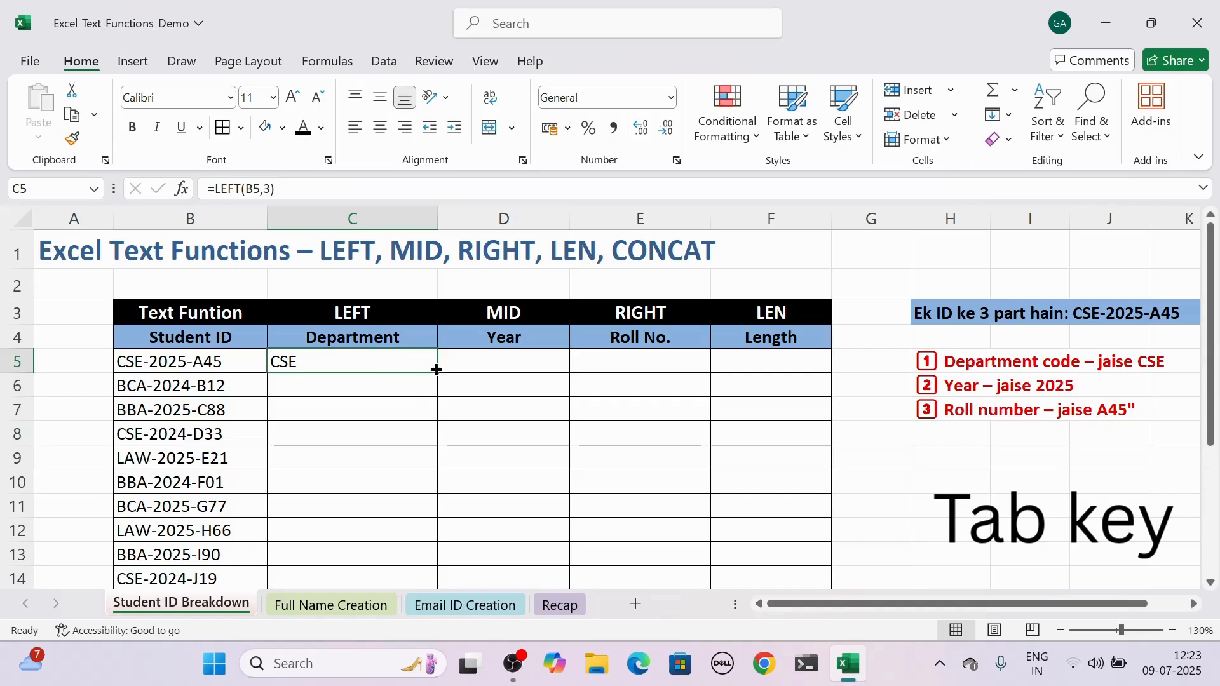
left_click_drag(436, 370, 408, 544)
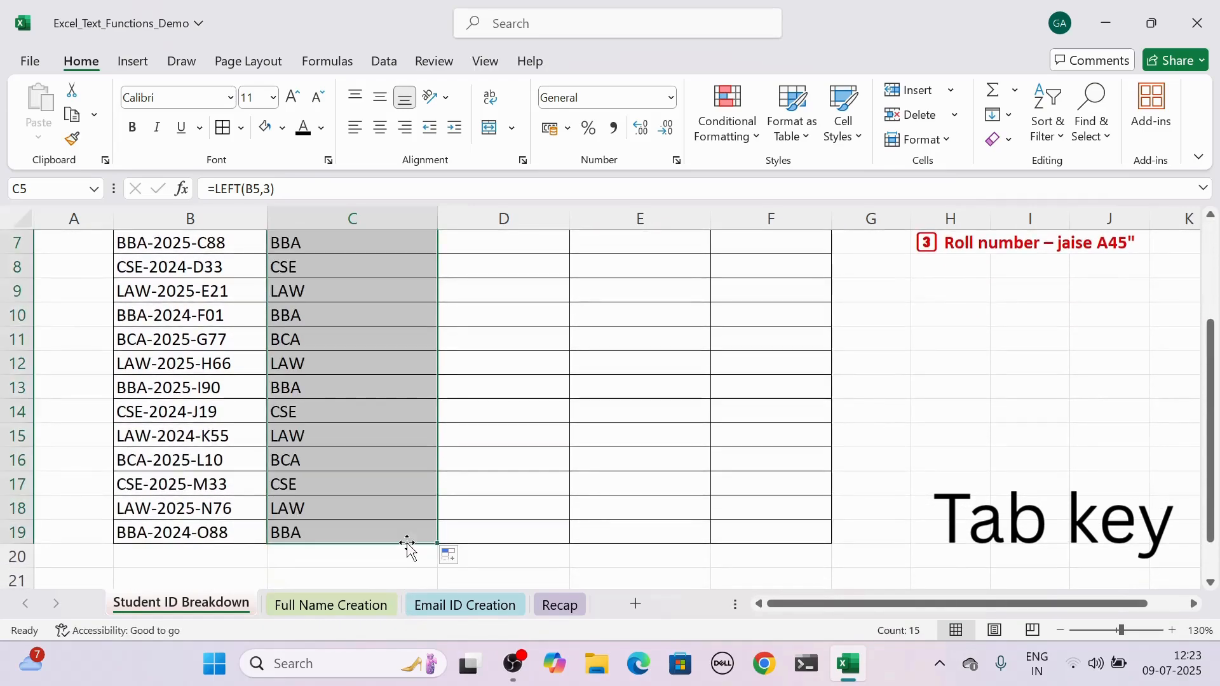
left_click(1212, 365)
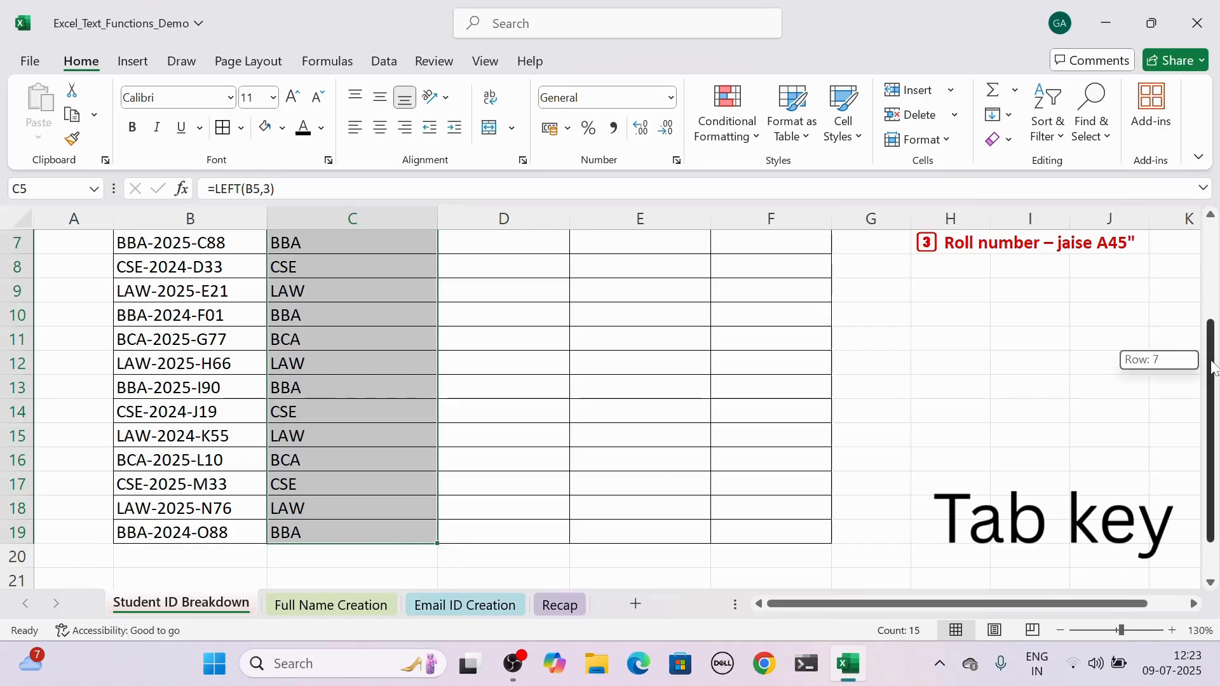
left_click(1214, 260)
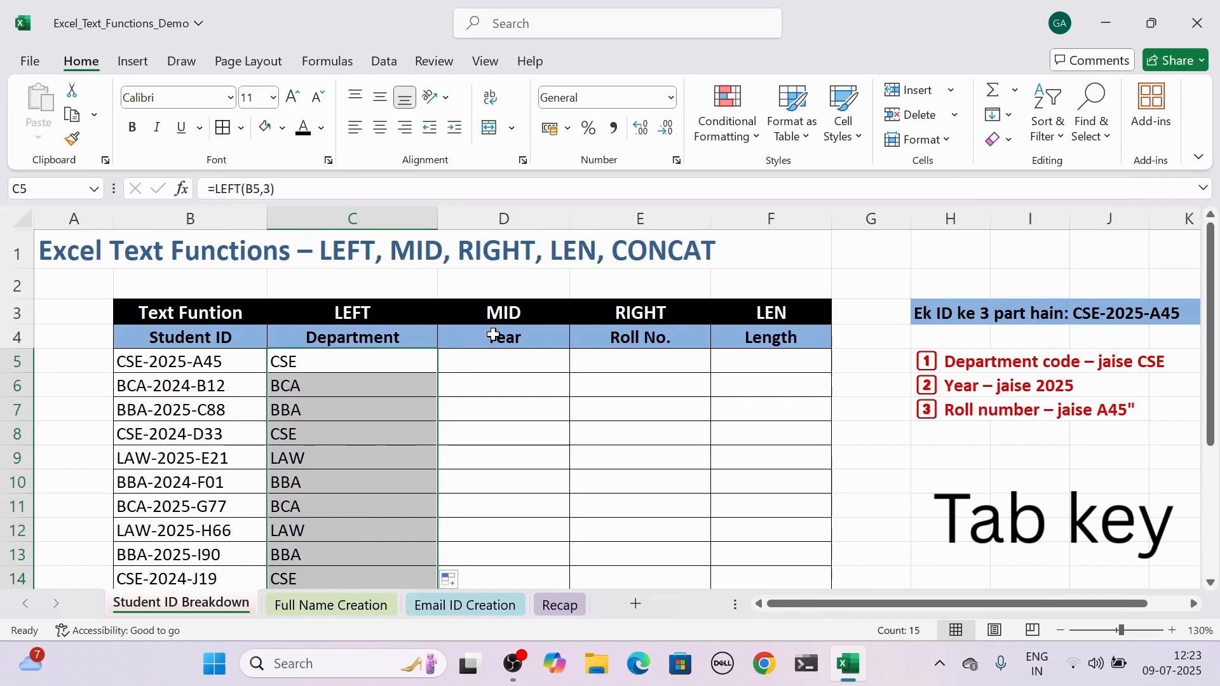
In the first Year cell, D5, enter =MID(B5,5,4) to extract the four-digit year from the student ID.
left_click(533, 318)
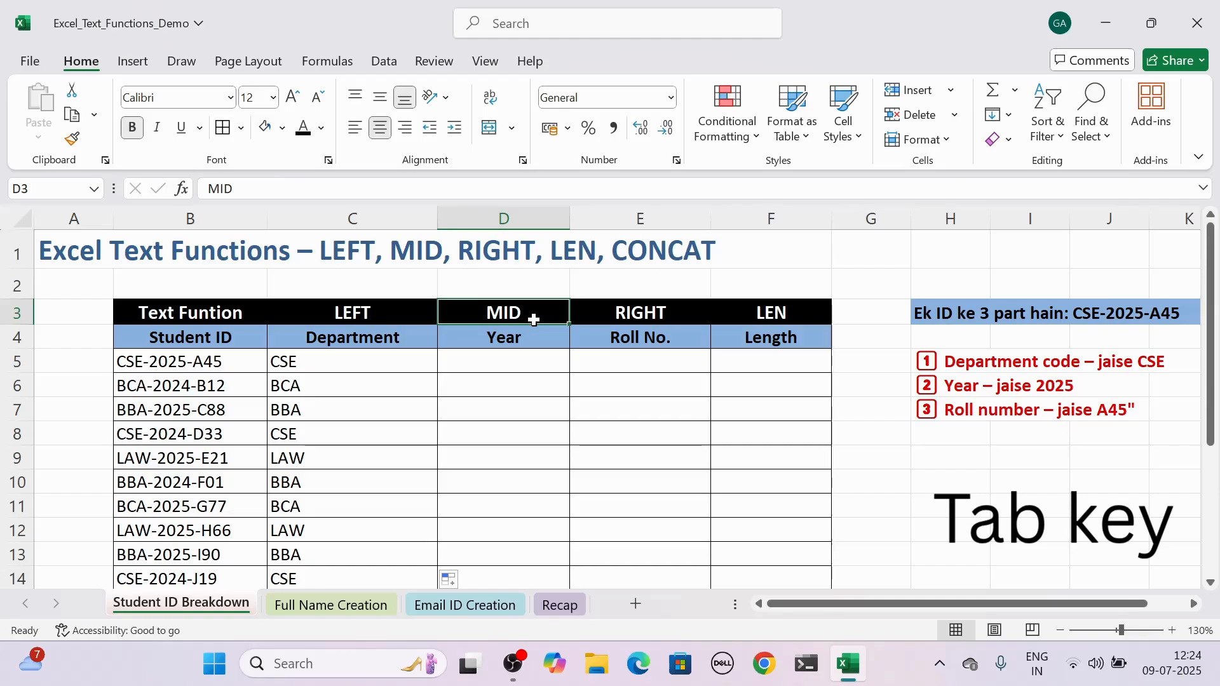
left_click(496, 369)
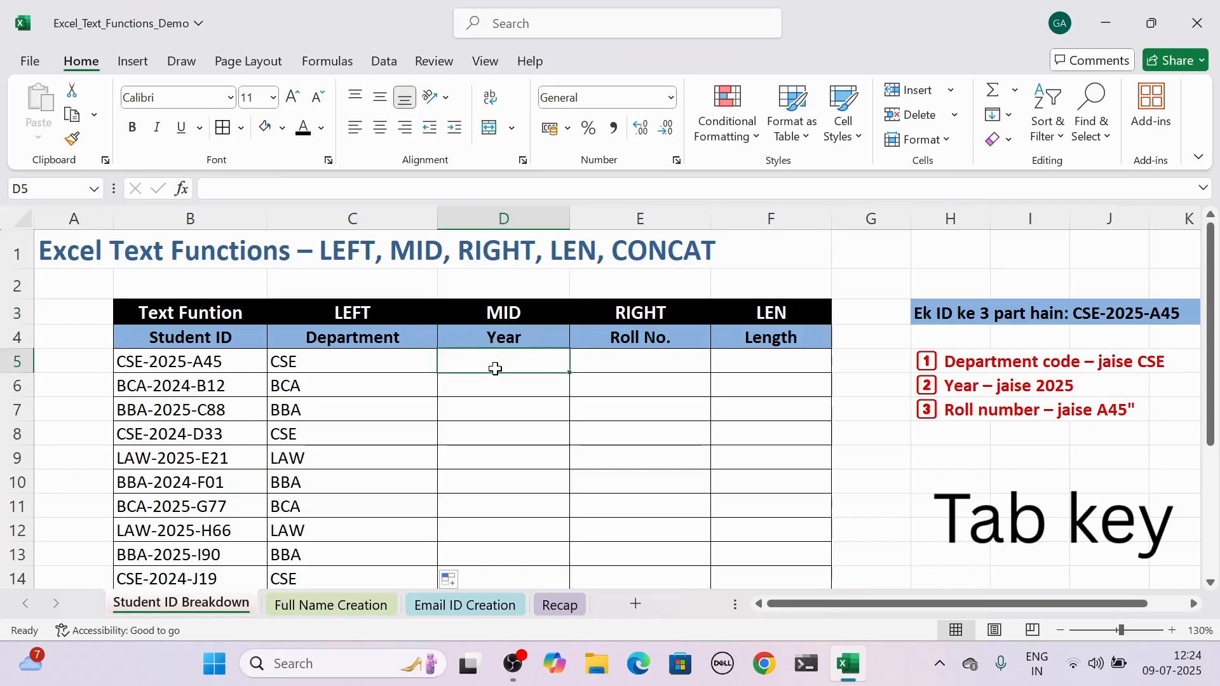
type("=mid")
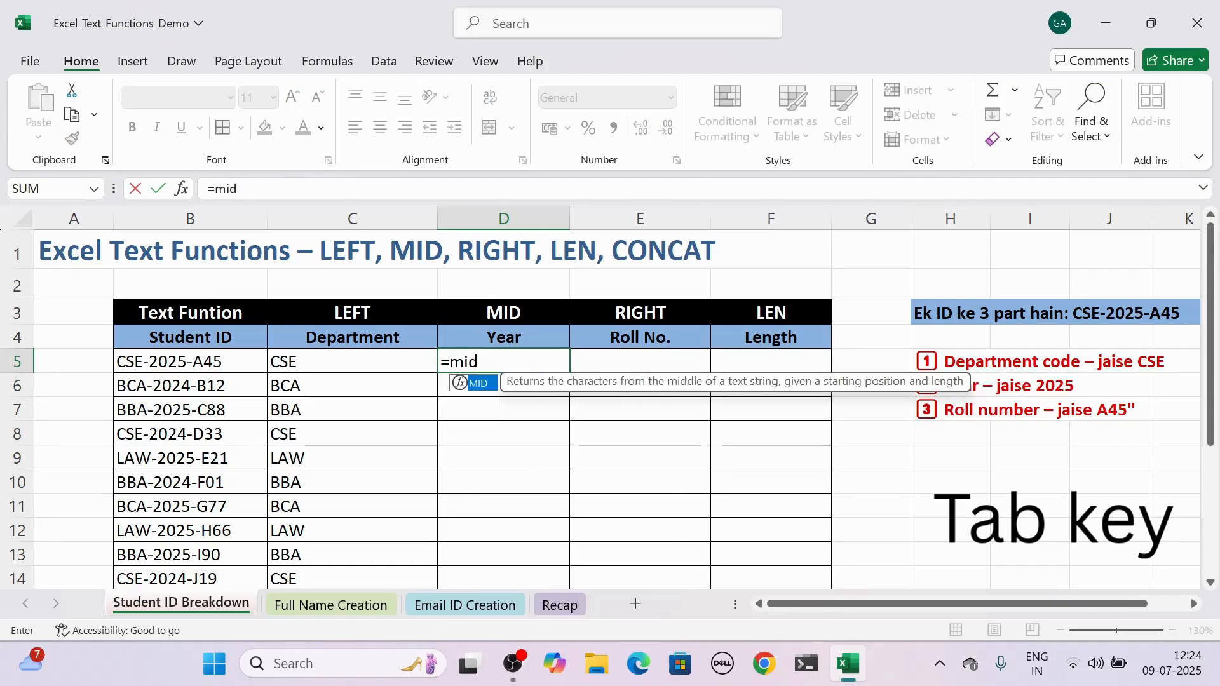
key("Tab")
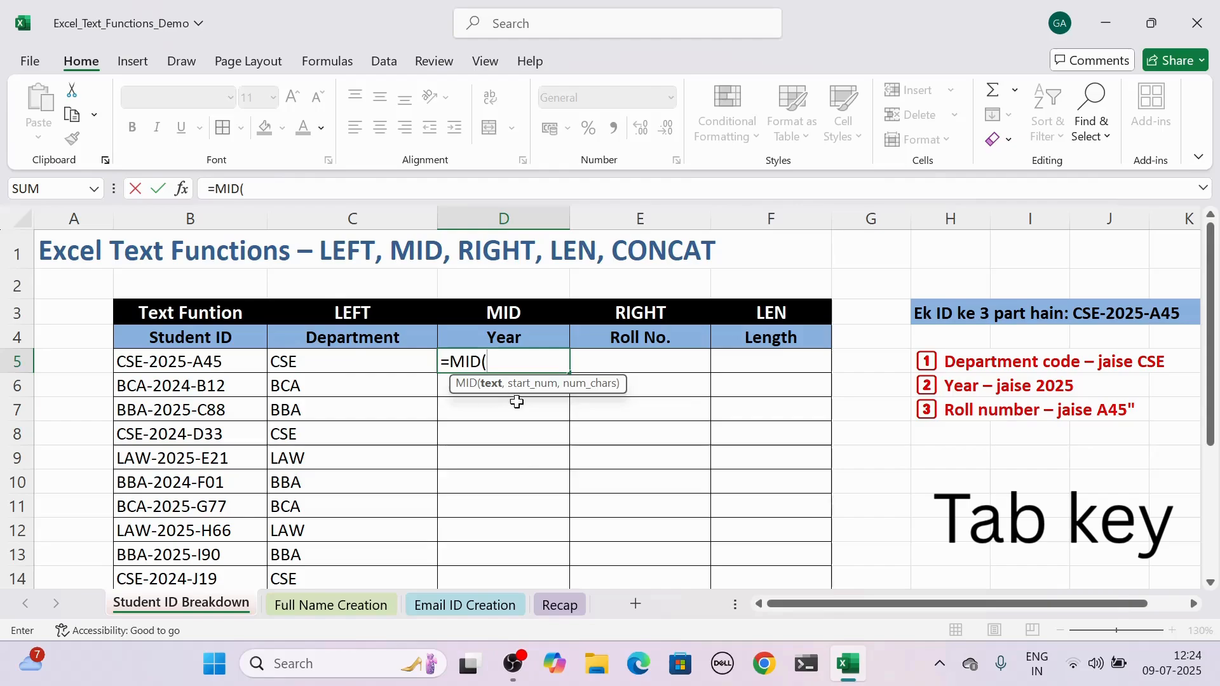
left_click(227, 367)
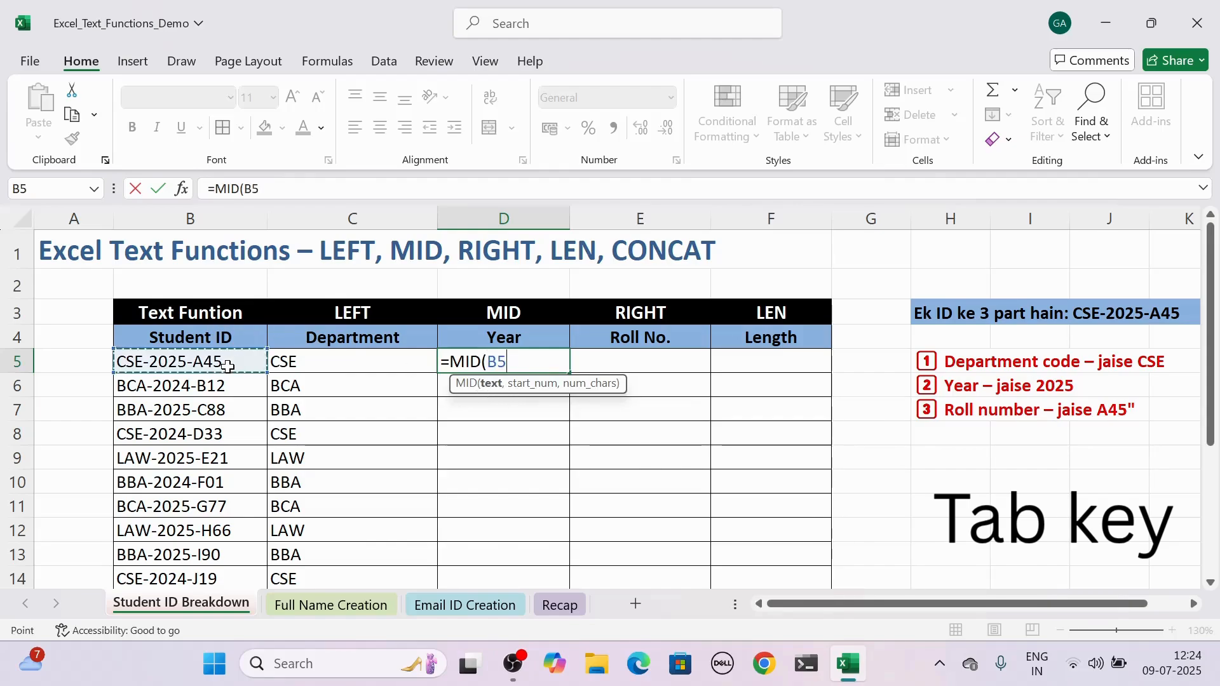
type(",")
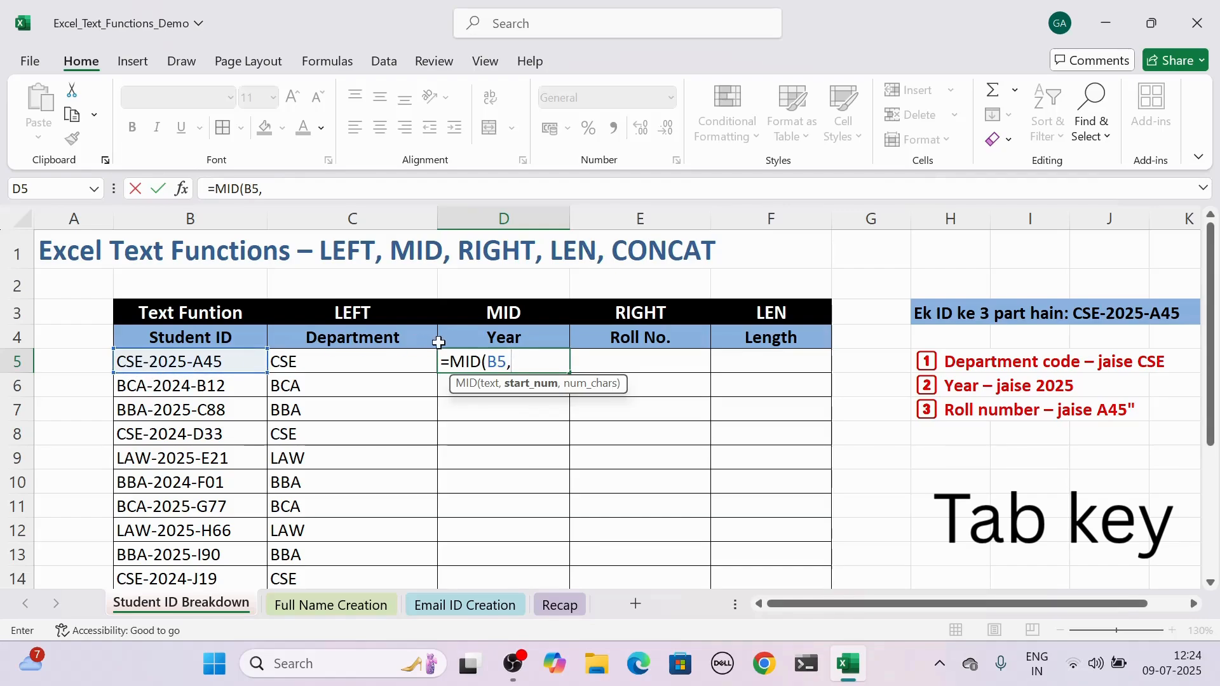
type("5,")
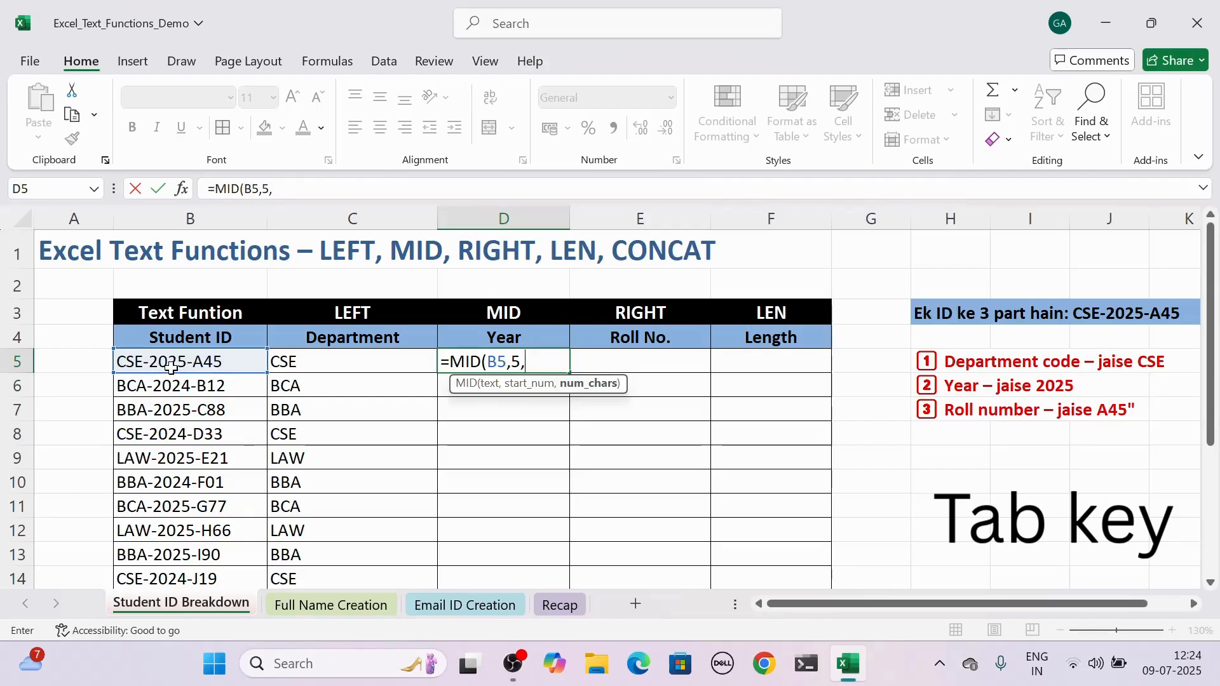
type("4)")
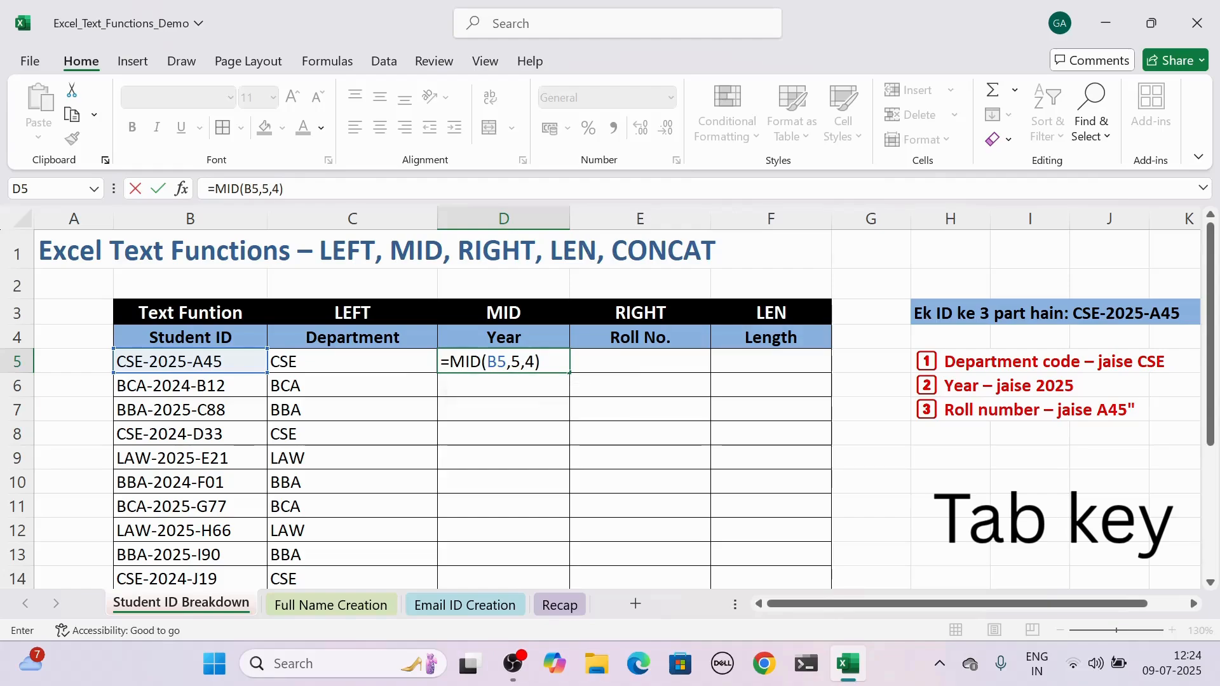
key("Return")
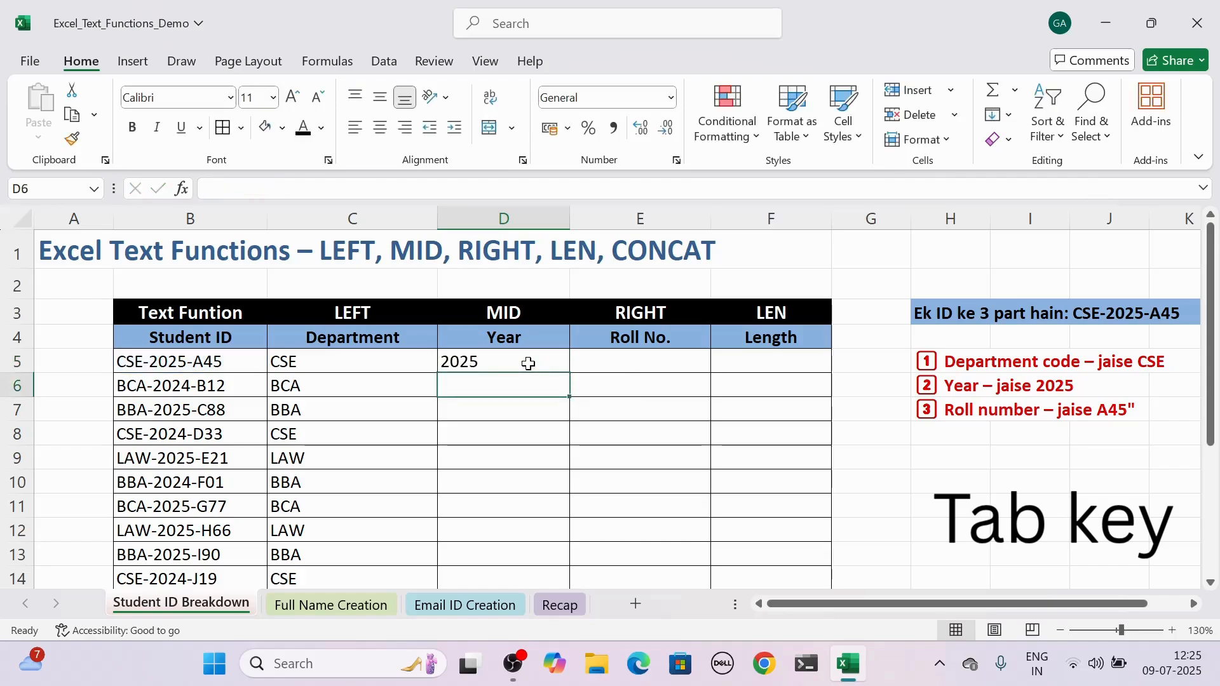
Copy the MID formula in D5 down the Year column to D19.
left_click(529, 363)
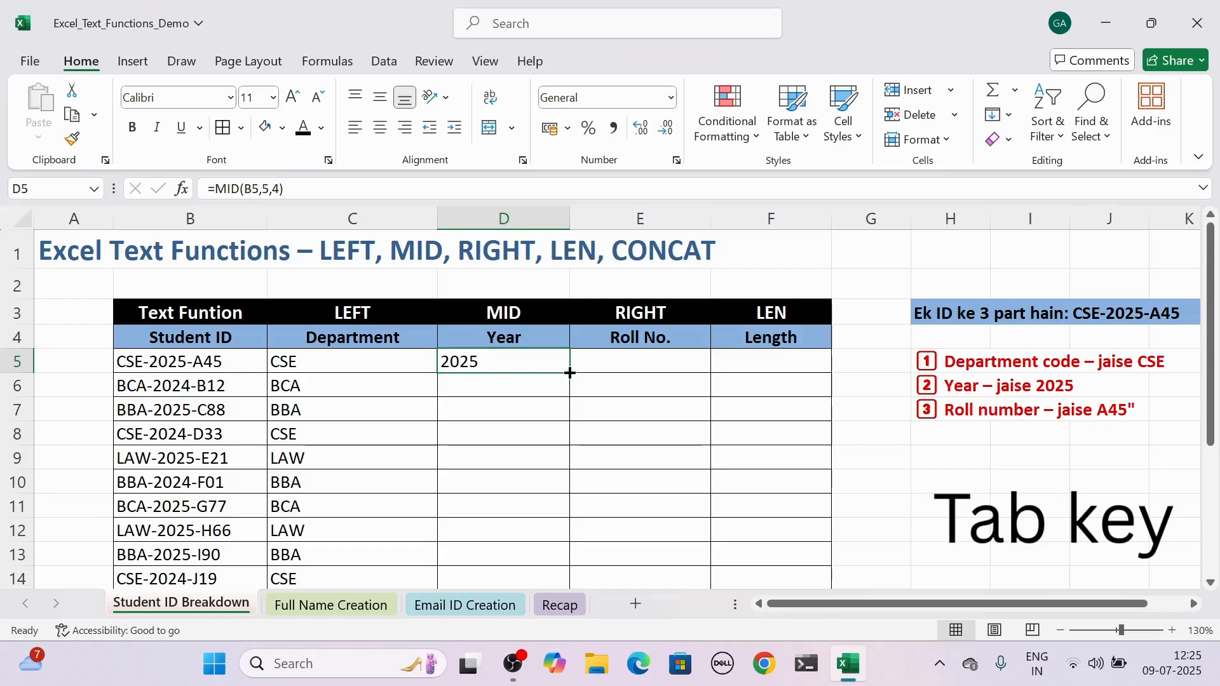
mouse_move(570, 373)
left_mouse_down()
mouse_move(564, 581)
mouse_move(553, 535)
left_mouse_up()
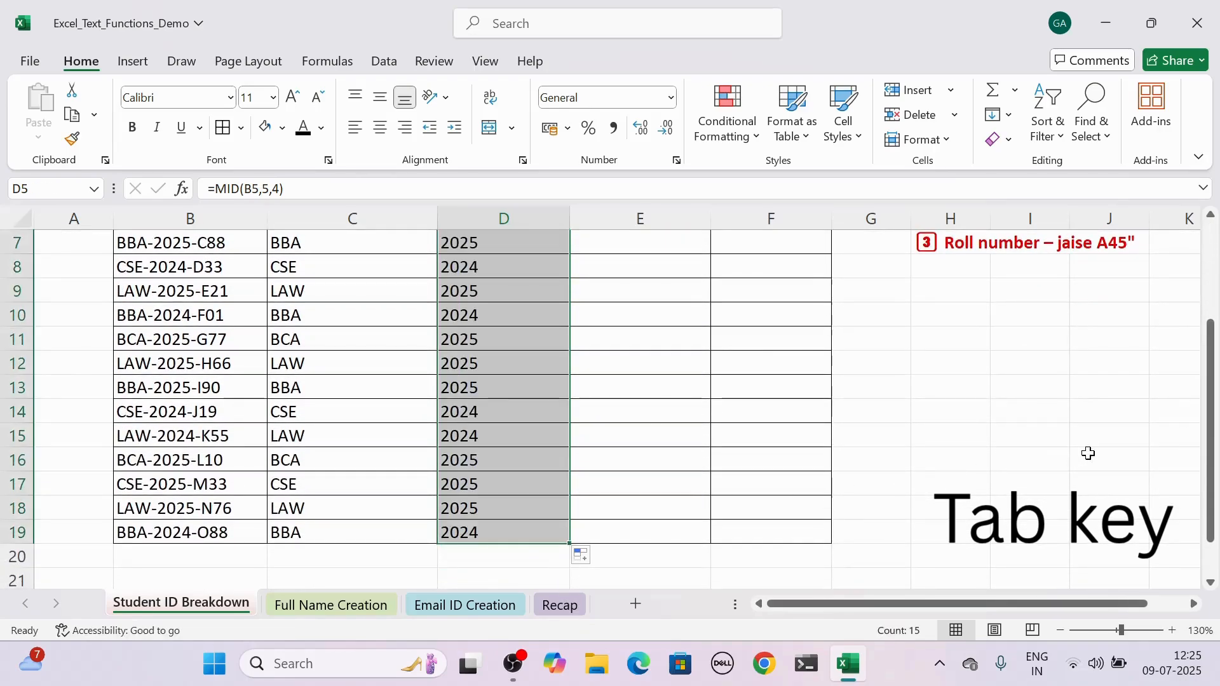
left_click_drag(1210, 367, 1213, 273)
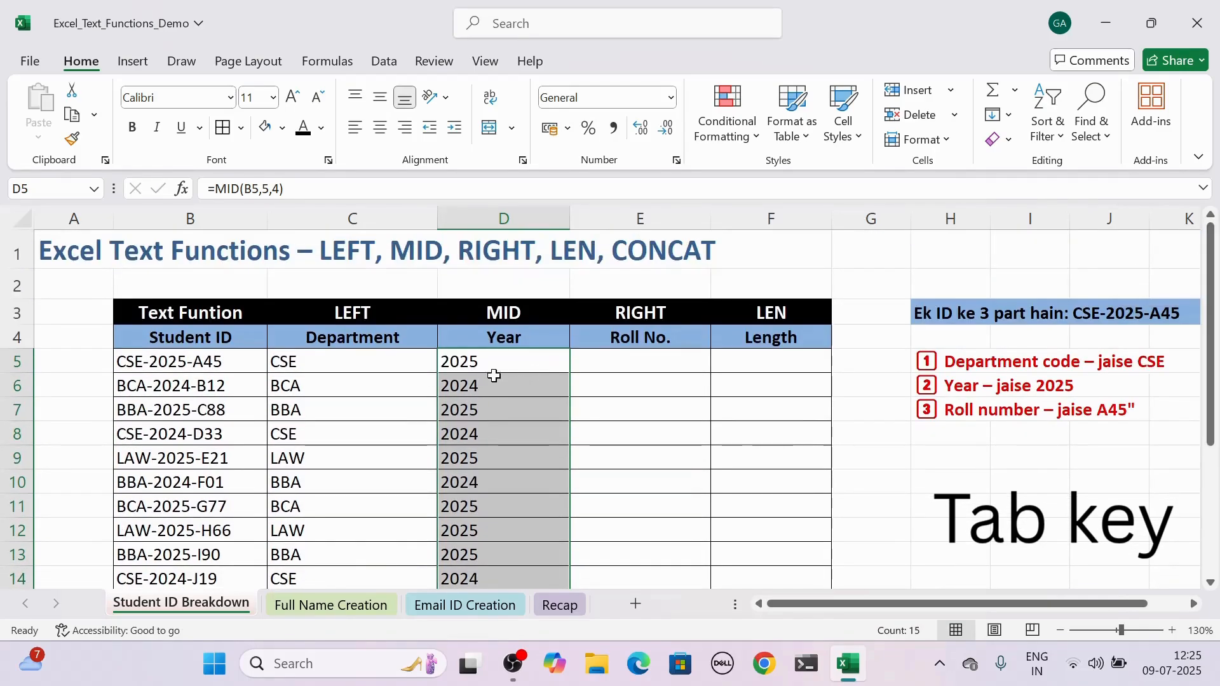
left_click(493, 366)
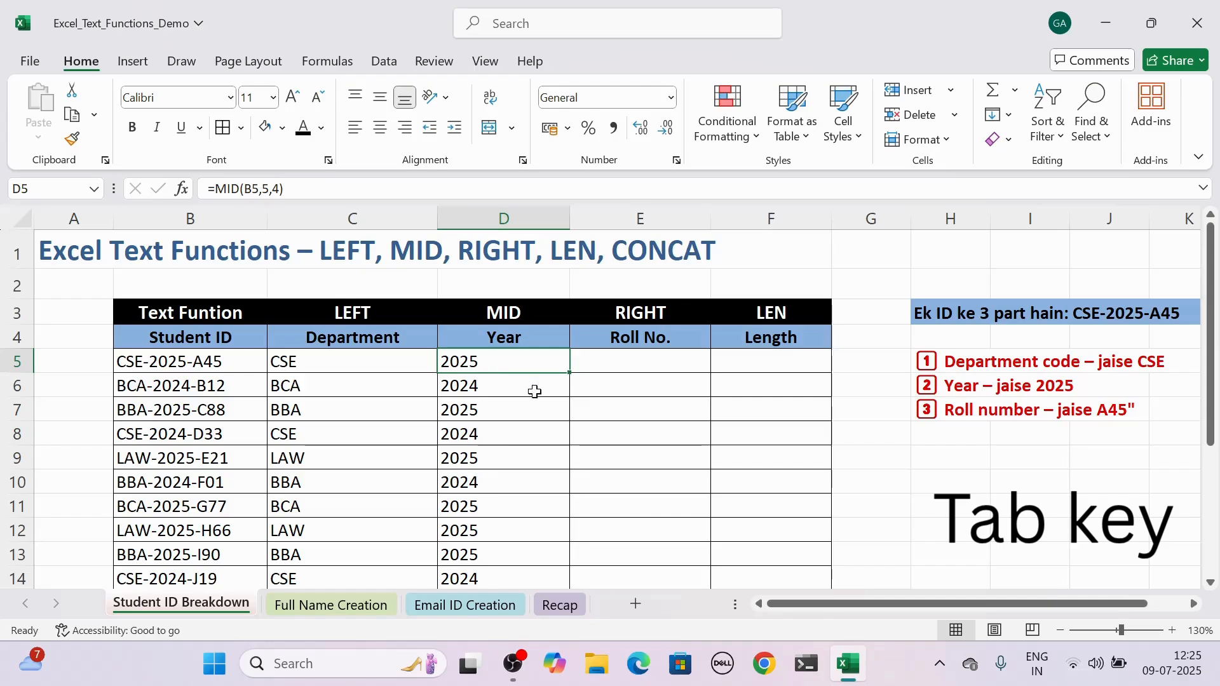
In the first Roll No. cell, E5, enter =RIGHT(B5,3) to extract the roll number from the student ID.
left_click(685, 313)
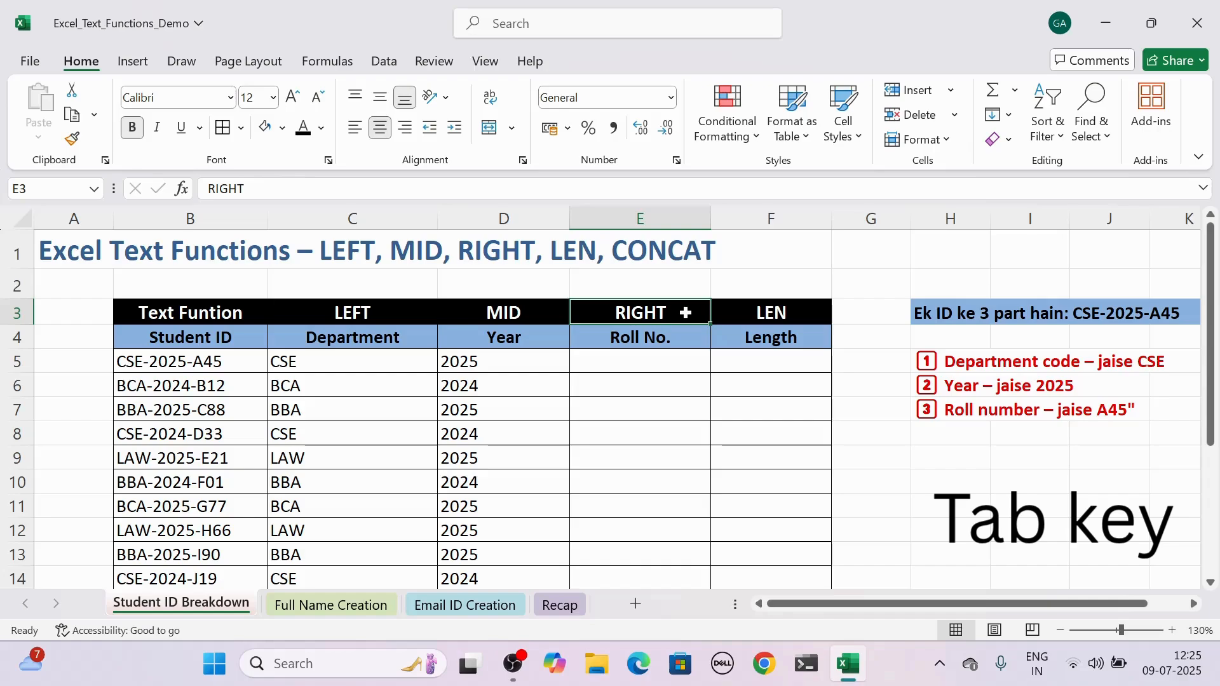
left_click(243, 361)
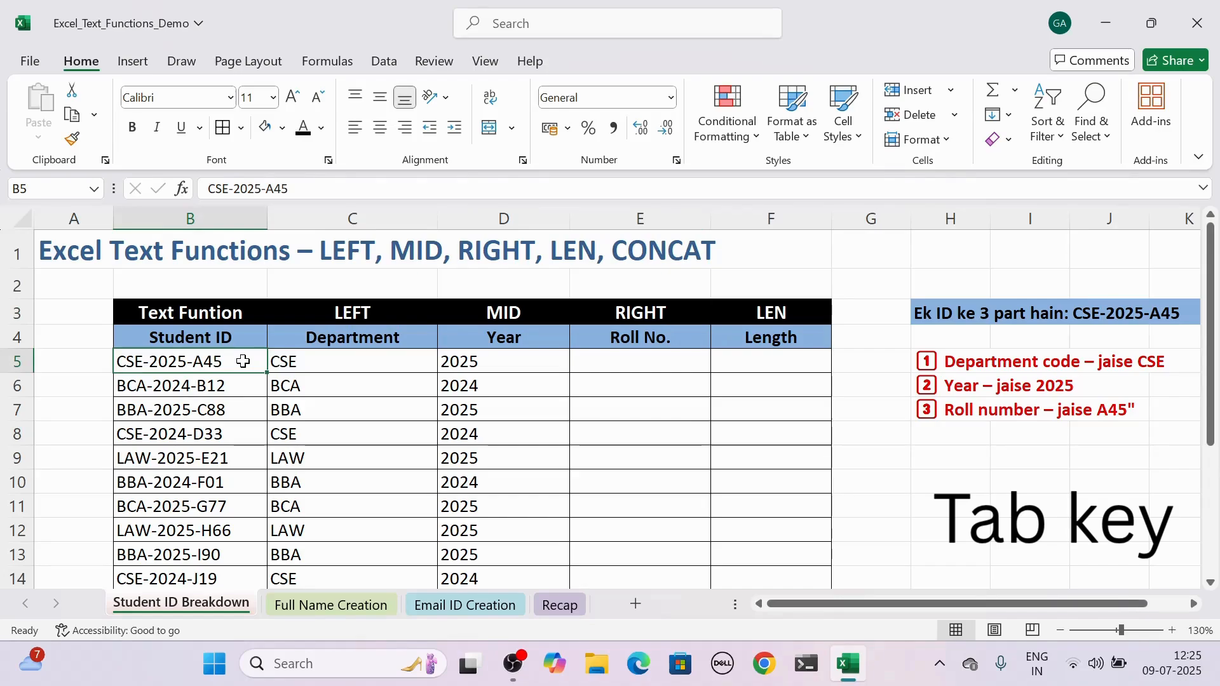
left_click(639, 362)
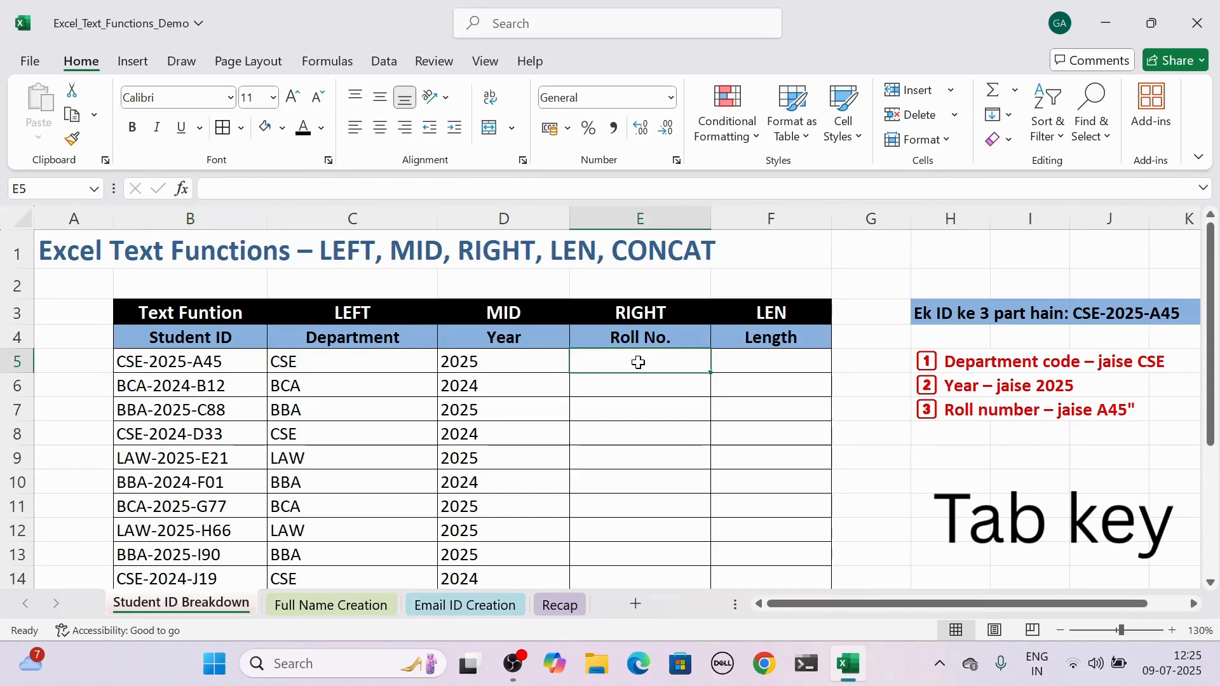
type("=right")
key("Tab")
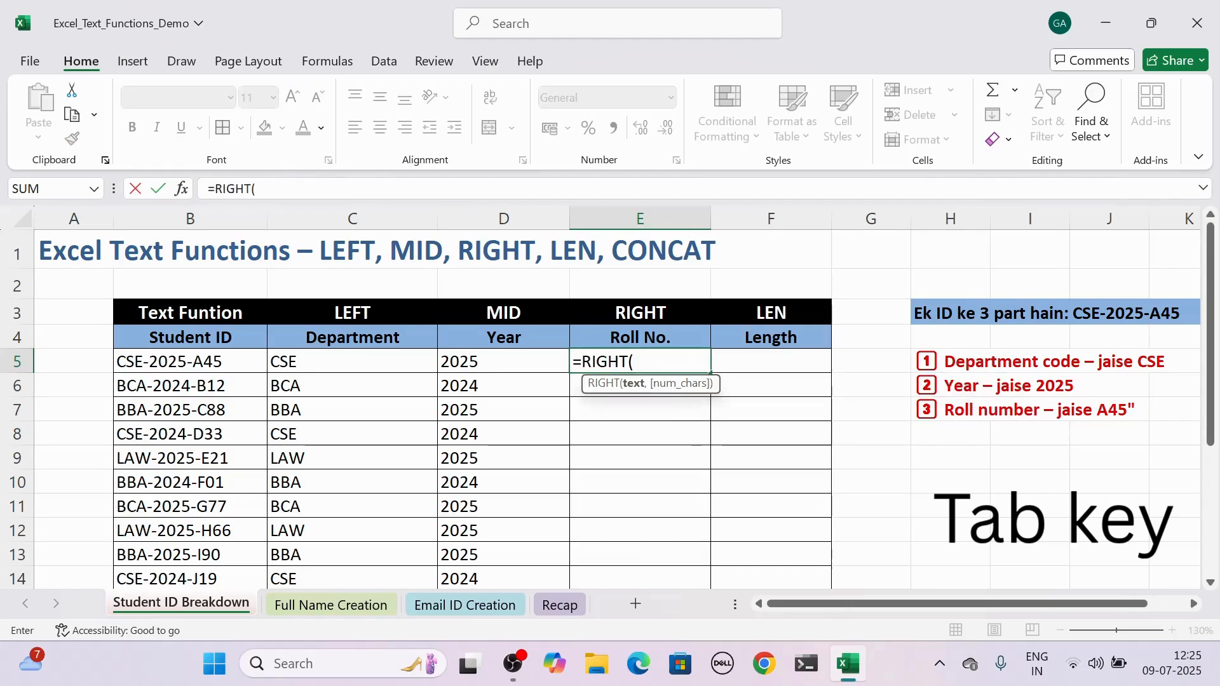
left_click(227, 361)
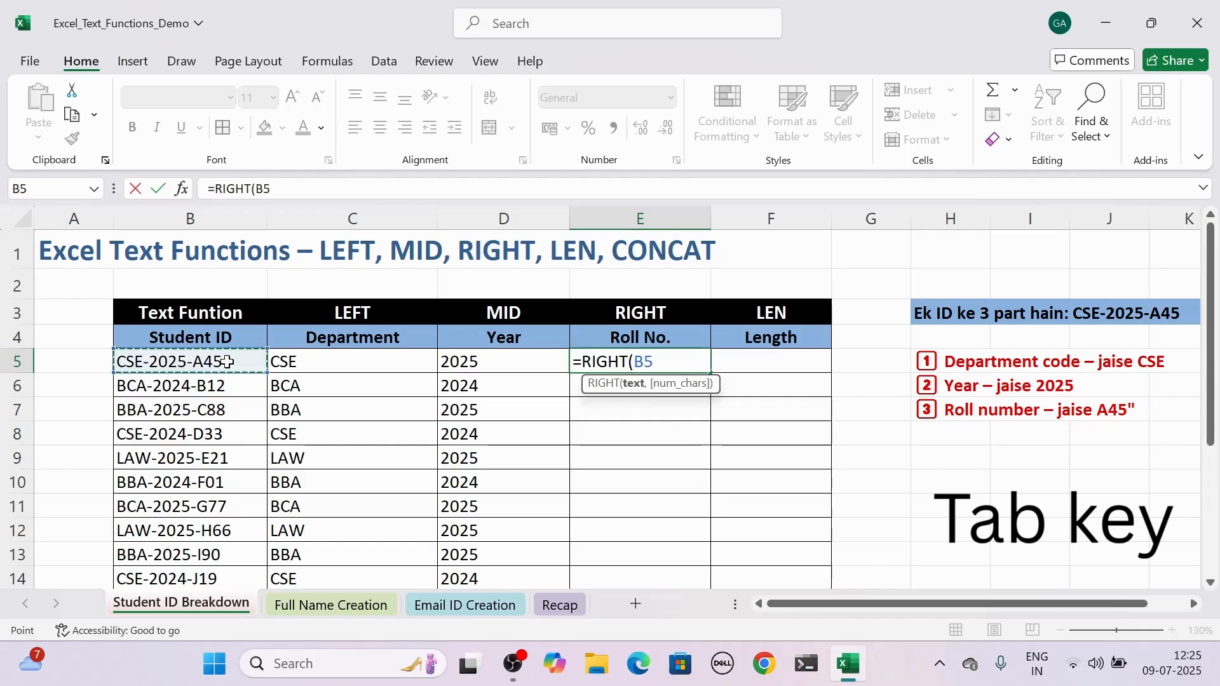
type(",")
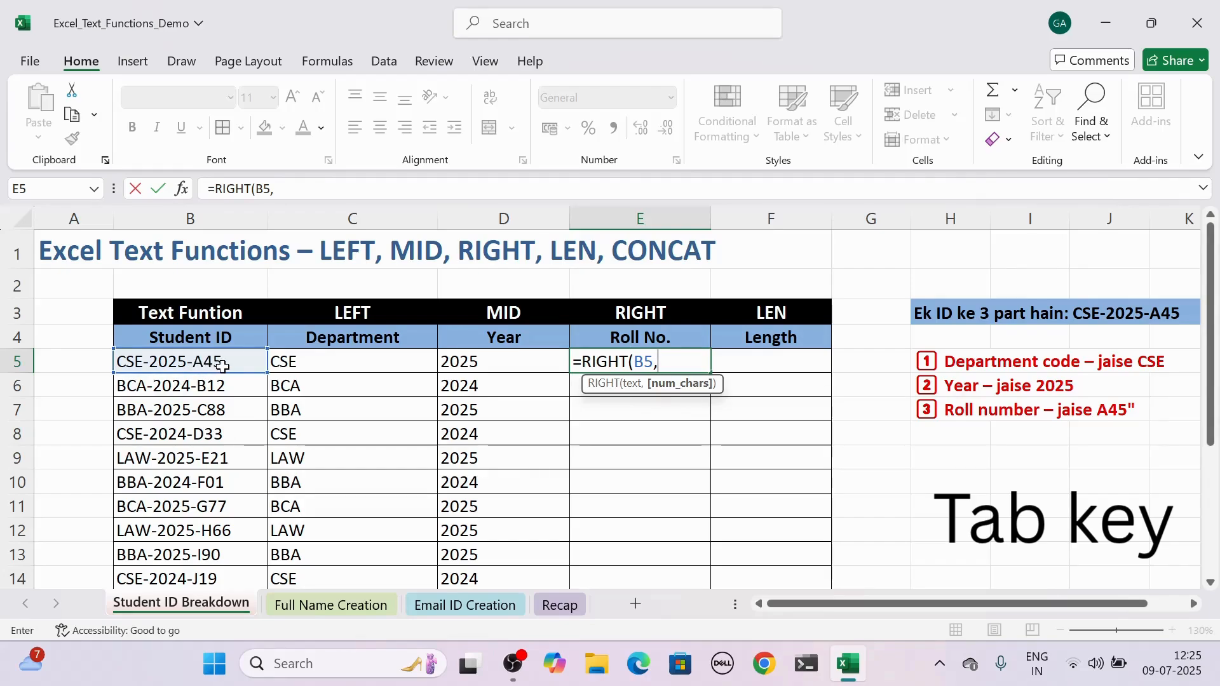
type("3)")
key("Return")
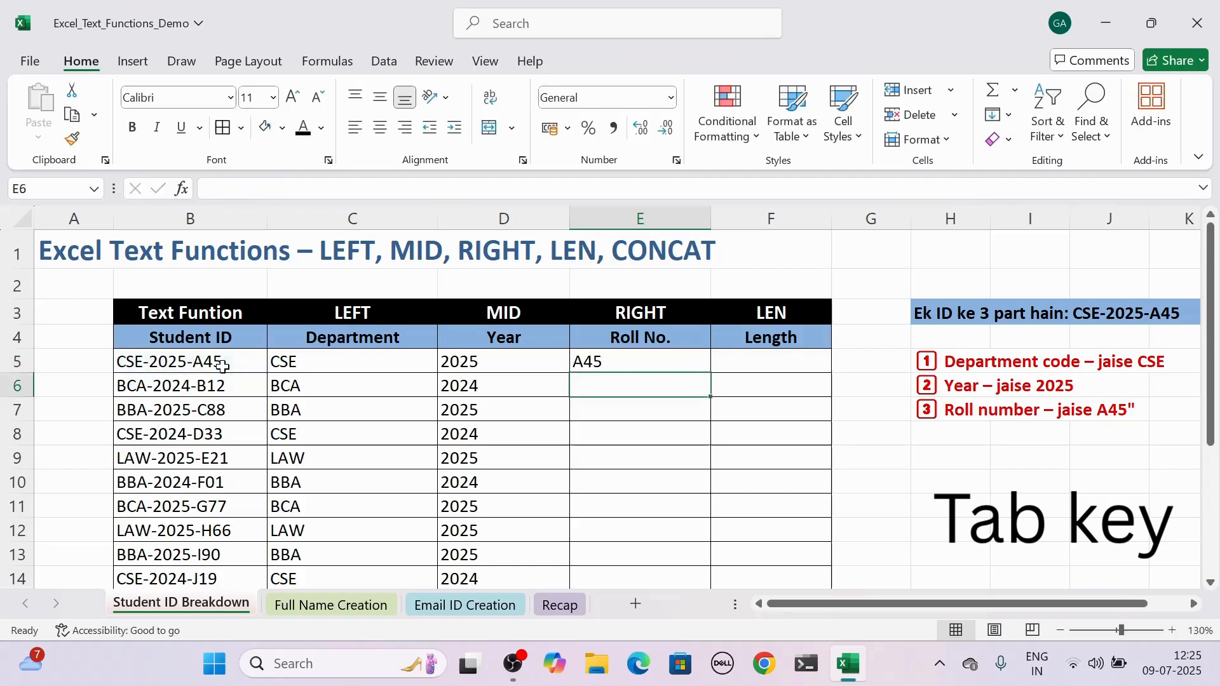
Change the Roll No. formula in E5 to =RIGHT(B5,4) to try extracting four characters from the student ID.
left_click(621, 360)
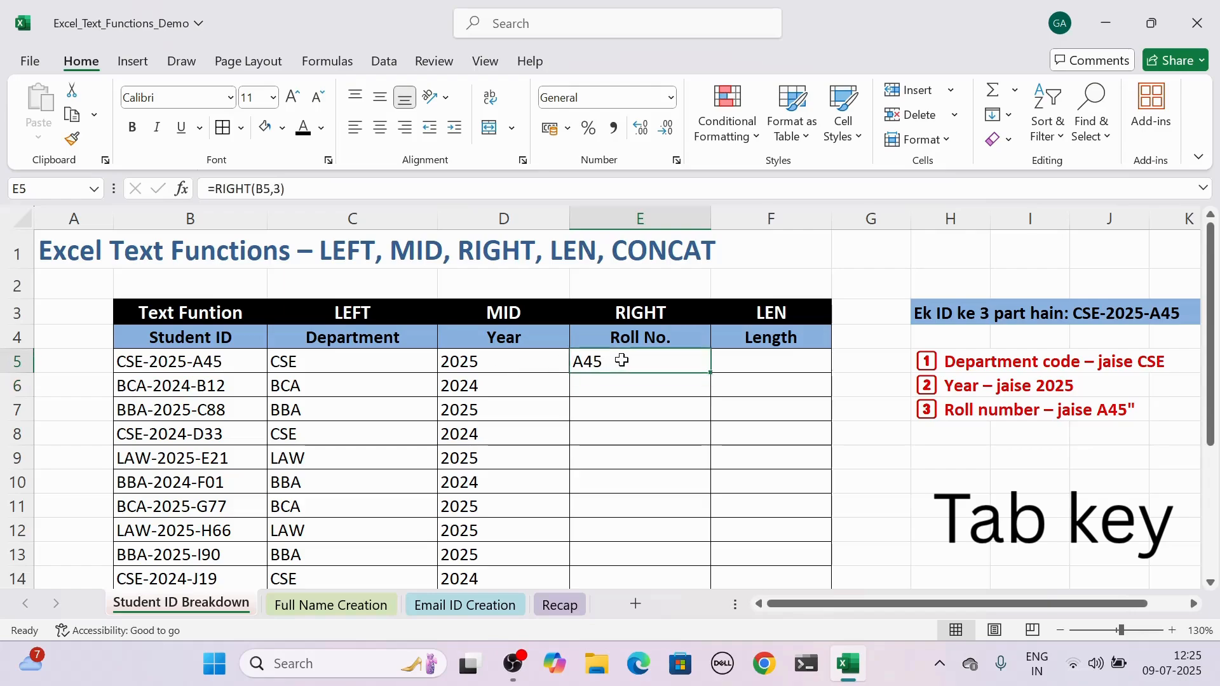
double_click(621, 361)
key("Left")
key("BackSpace")
type("4")
key("Return")
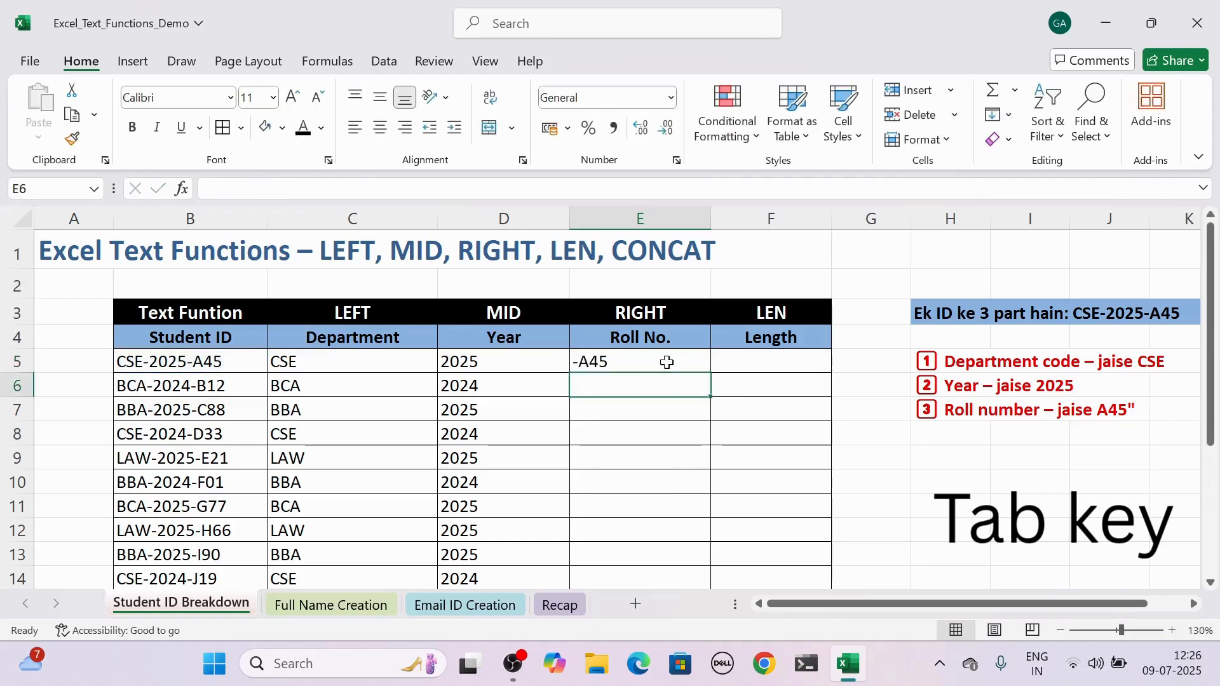
Set the character count of the RIGHT formula in E5 back to 3.
double_click(623, 361)
left_click(666, 361)
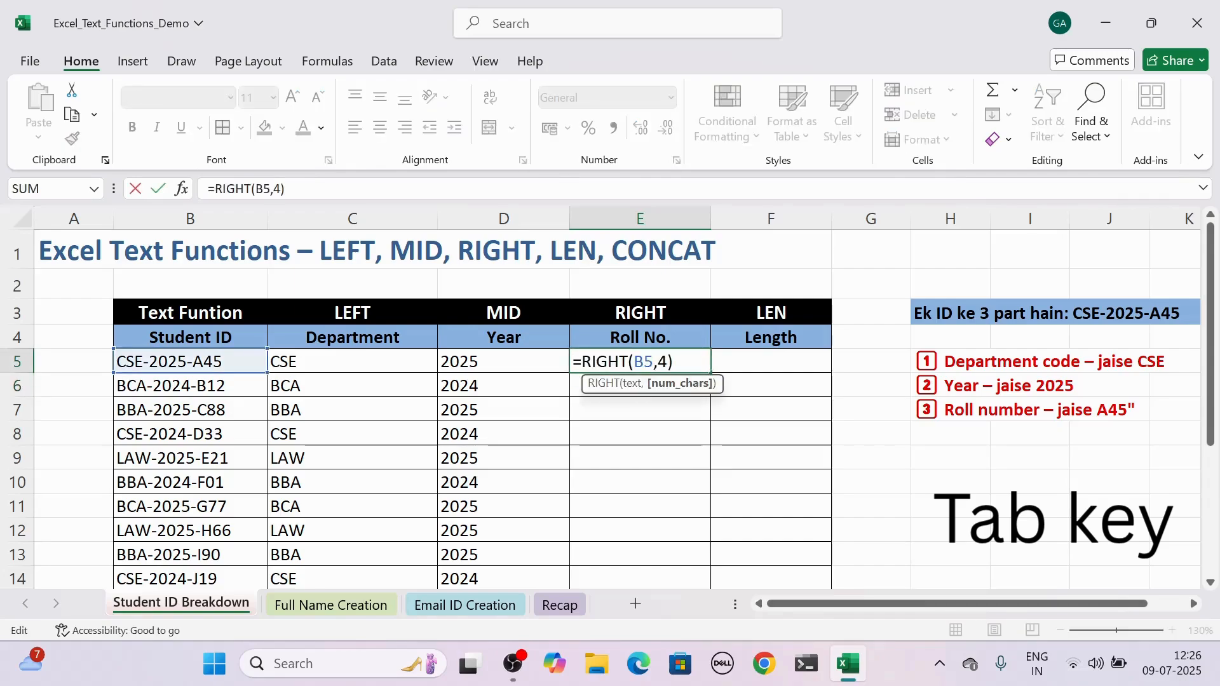
key("BackSpace")
type("3")
key("Return")
Copy the RIGHT formula in E5 down the Roll No. column to E19.
left_click(665, 361)
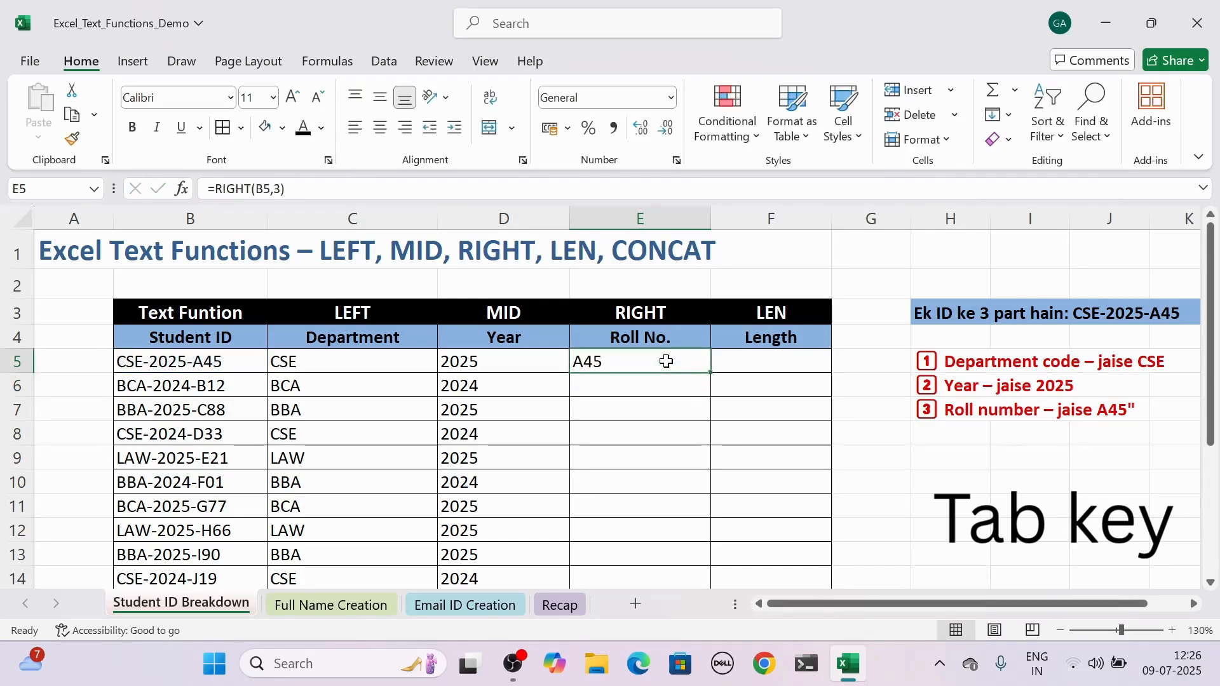
left_click_drag(710, 371, 703, 563)
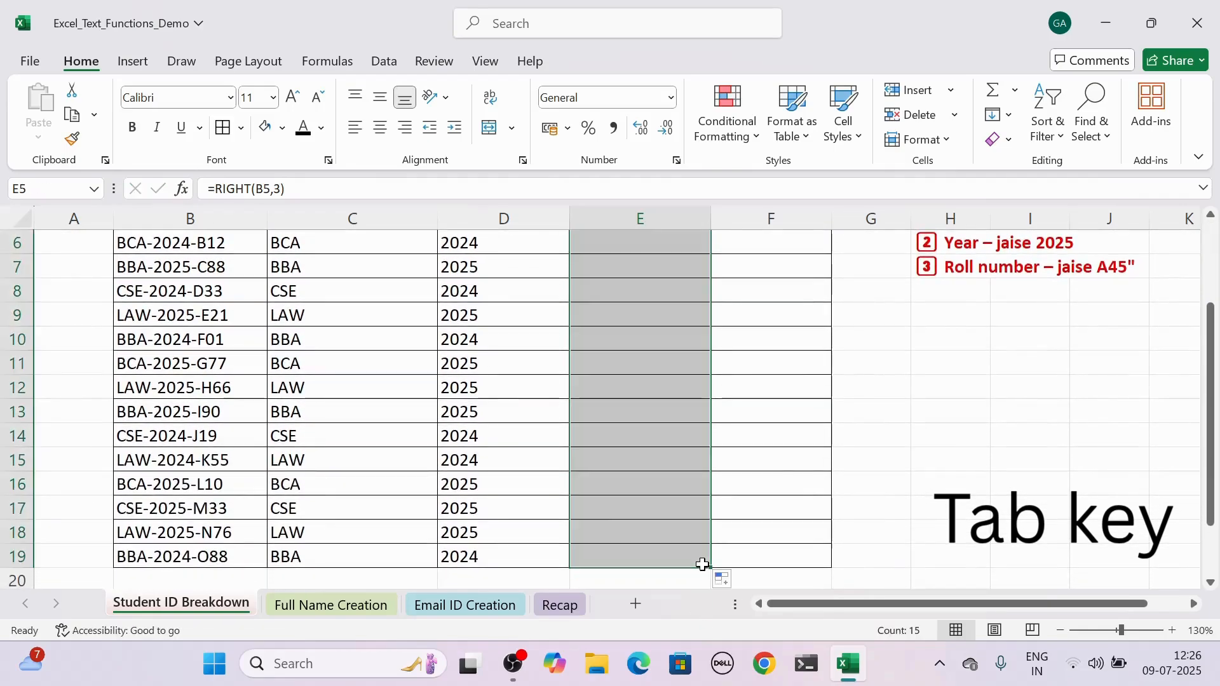
left_click_drag(1211, 371, 1210, 290)
left_click(653, 367)
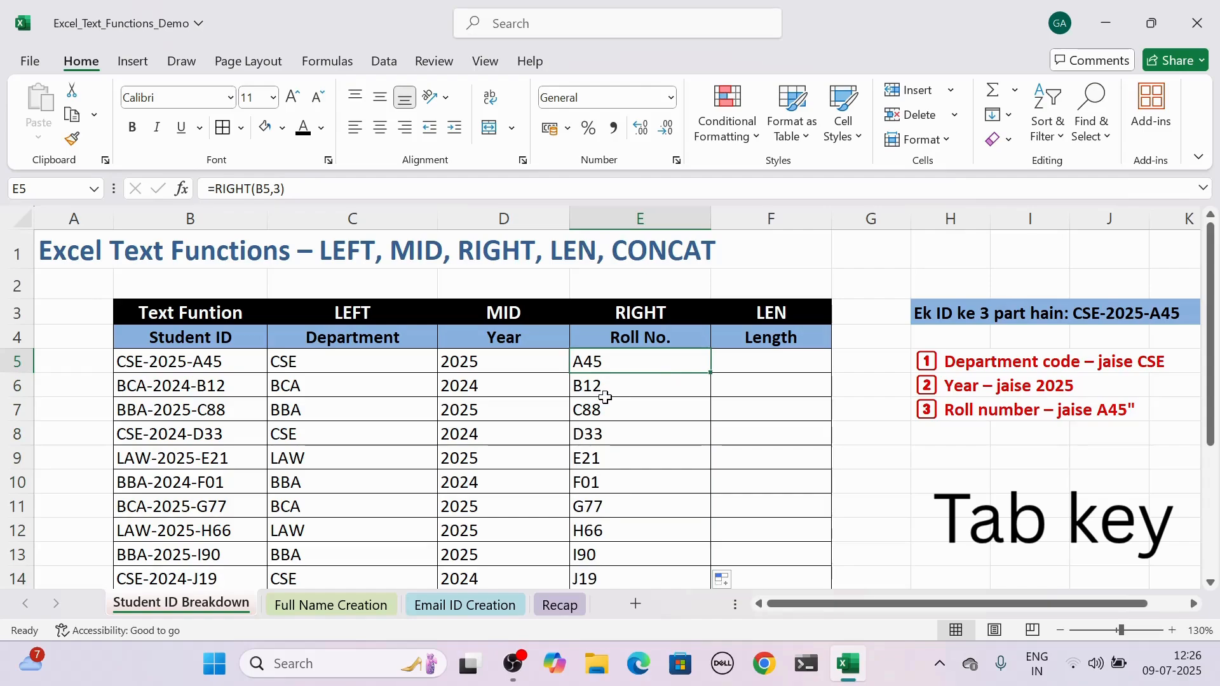
In the first Length cell, F5, enter =LEN(B5) to count the characters in the student ID.
left_click(816, 318)
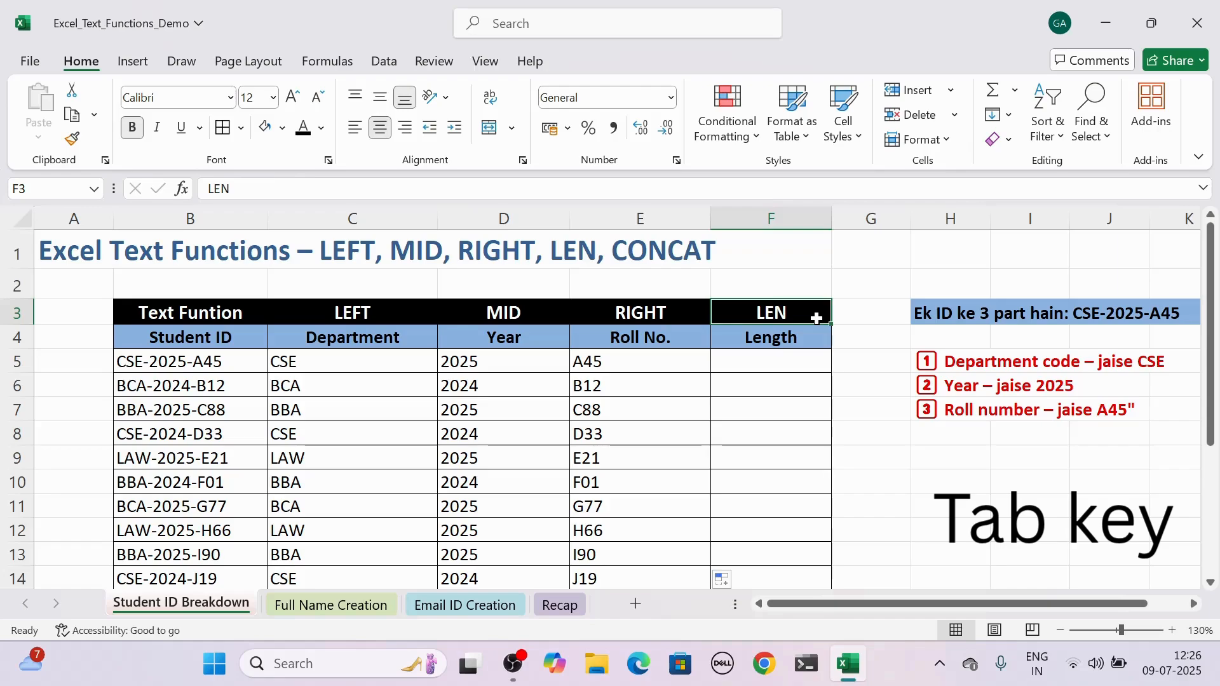
left_click(235, 366)
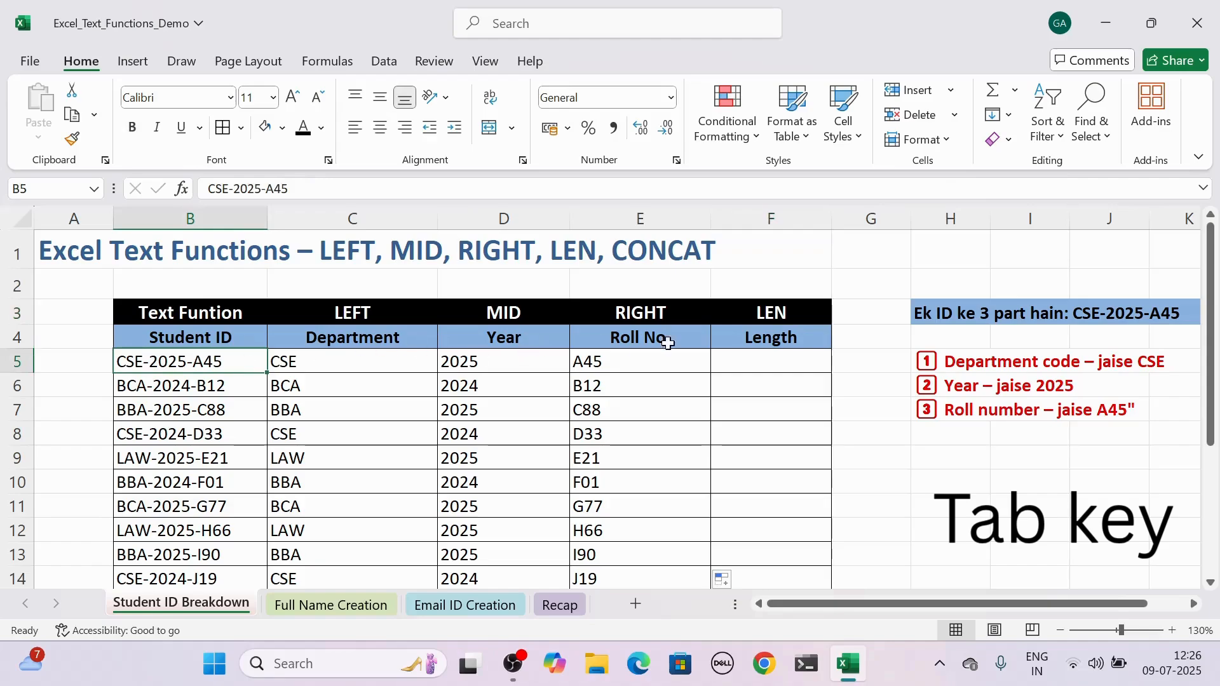
left_click(762, 360)
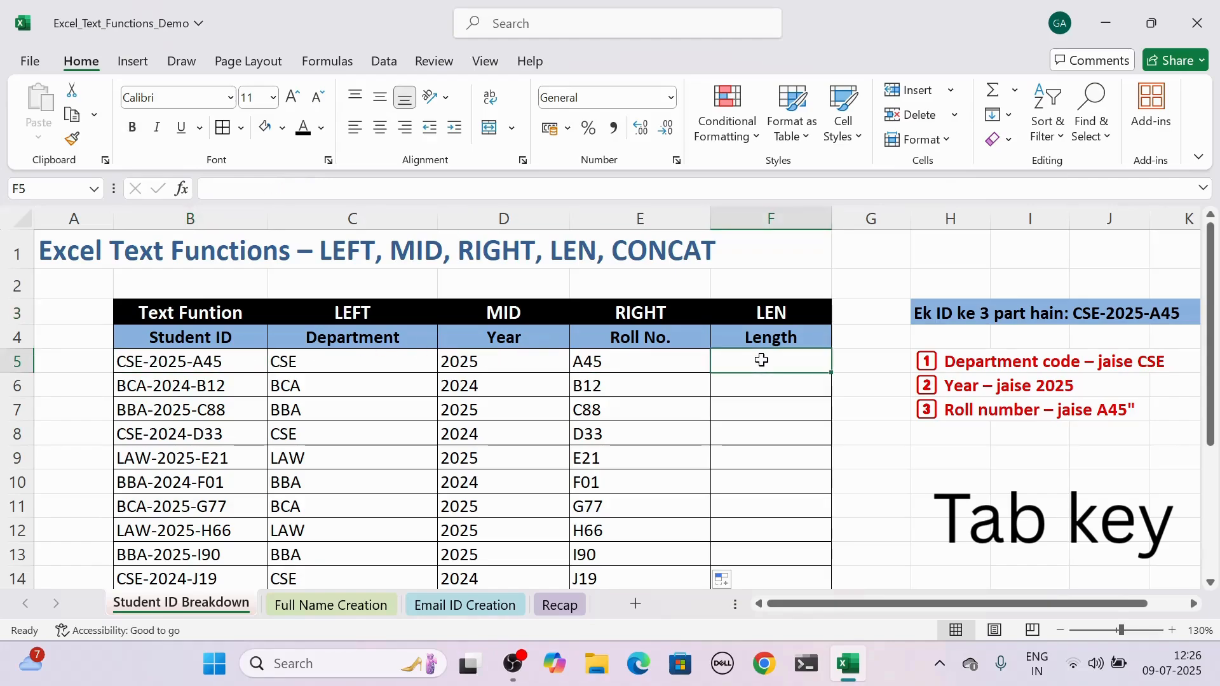
type("=len")
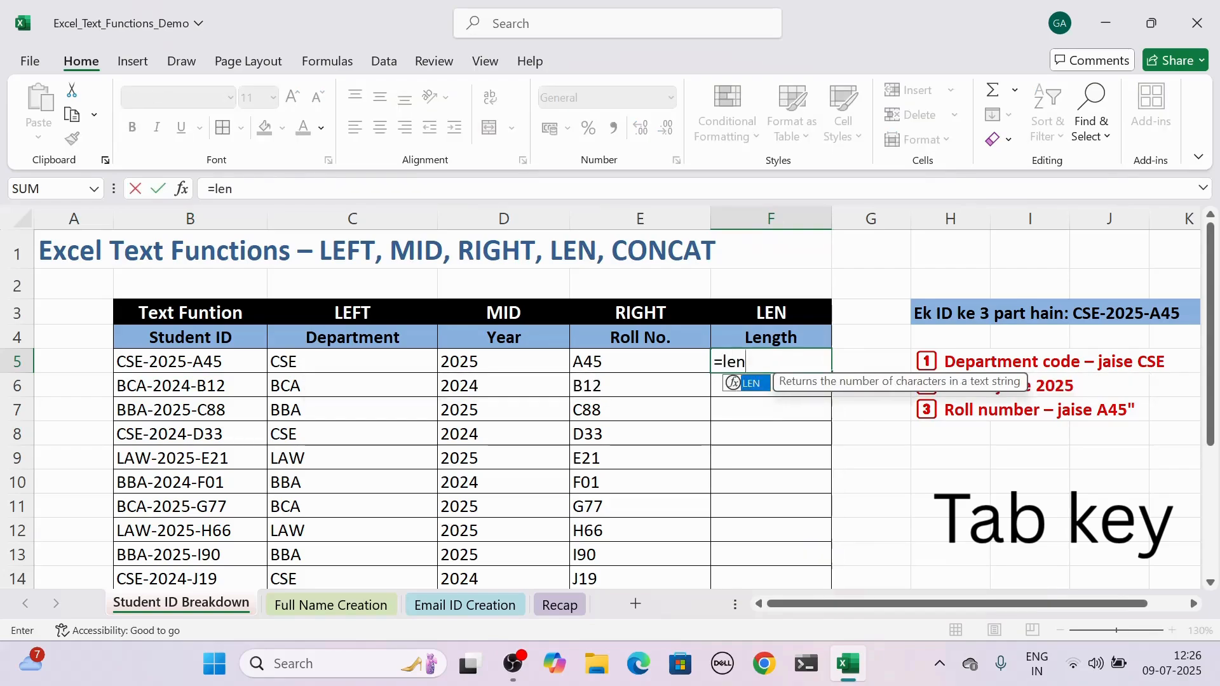
key("Tab")
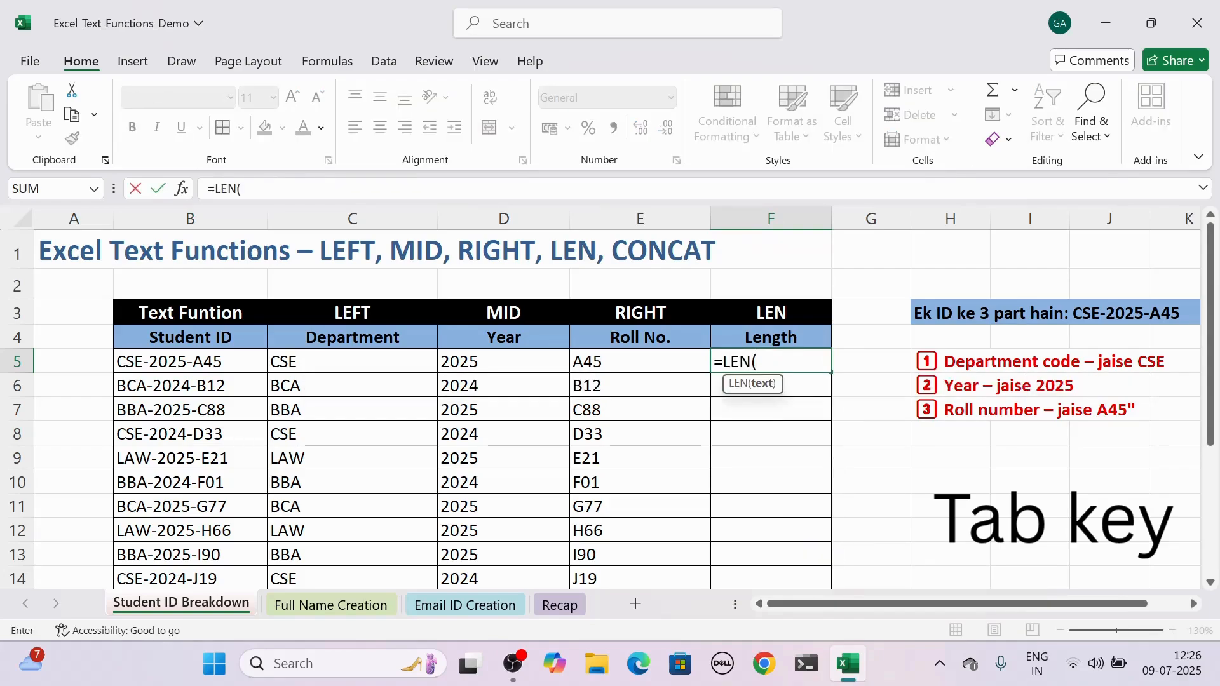
left_click(233, 363)
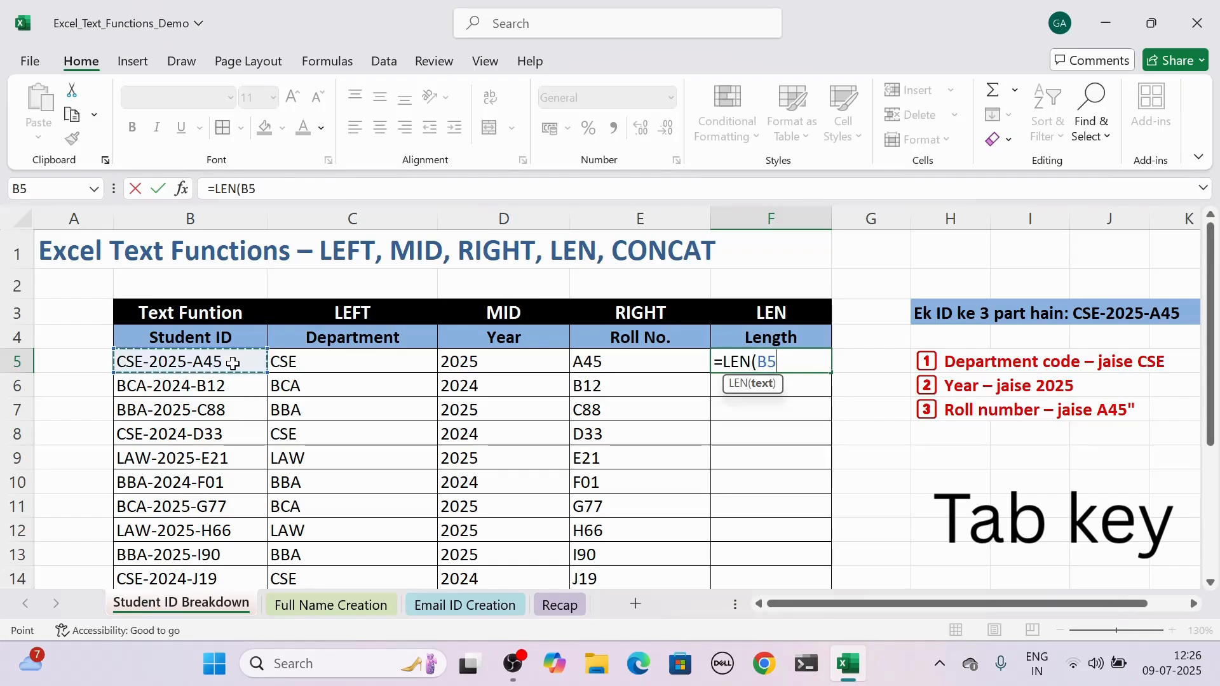
type(")")
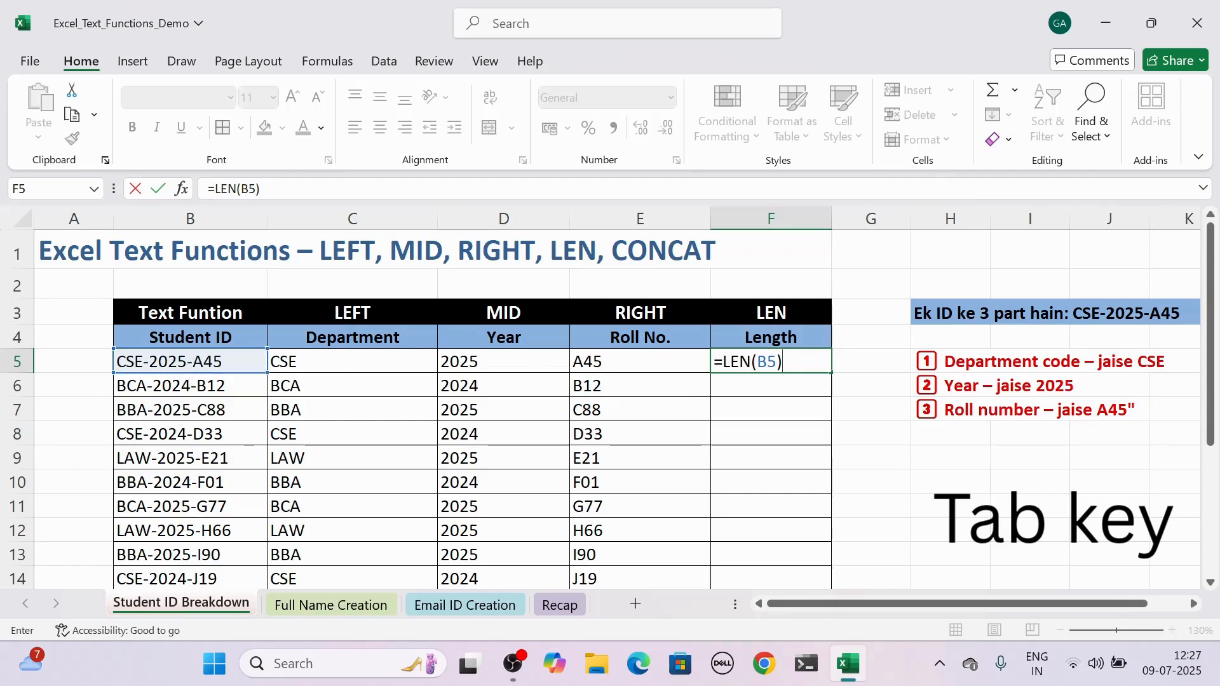
key("ctrl+Return")
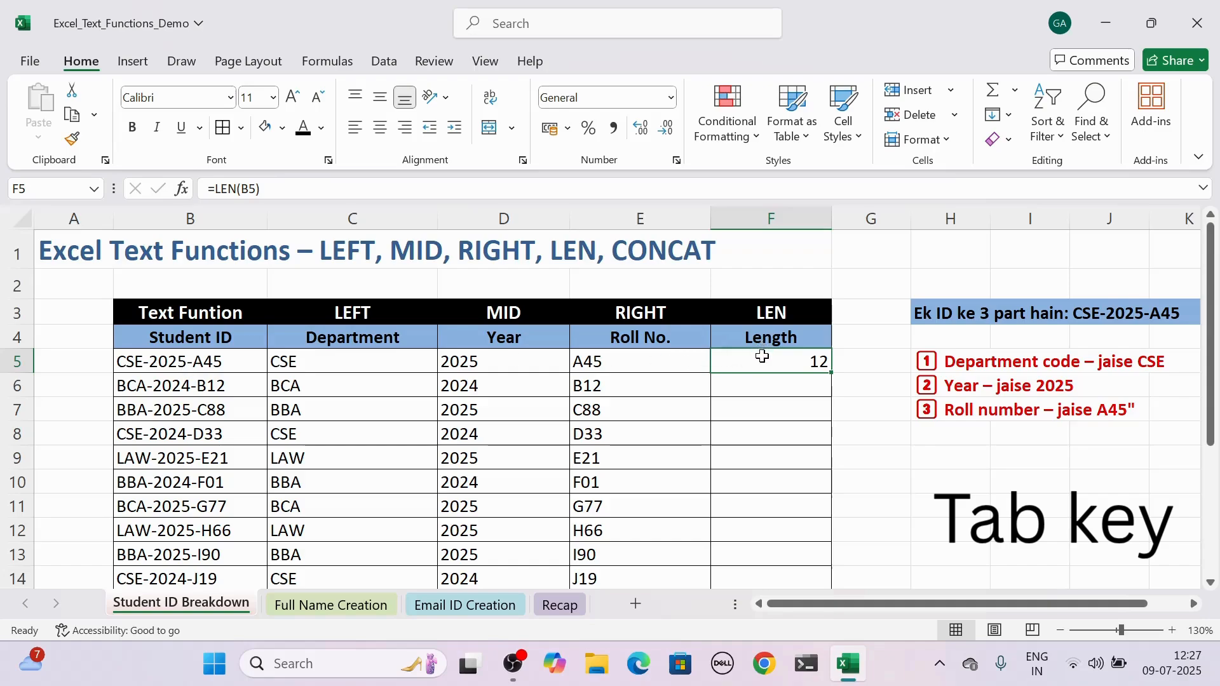
Fill the LEN formula from F5 down the Length column through F19 and review the filled cells.
mouse_move(830, 363)
left_mouse_down()
mouse_move(822, 603)
mouse_move(825, 547)
left_mouse_up()
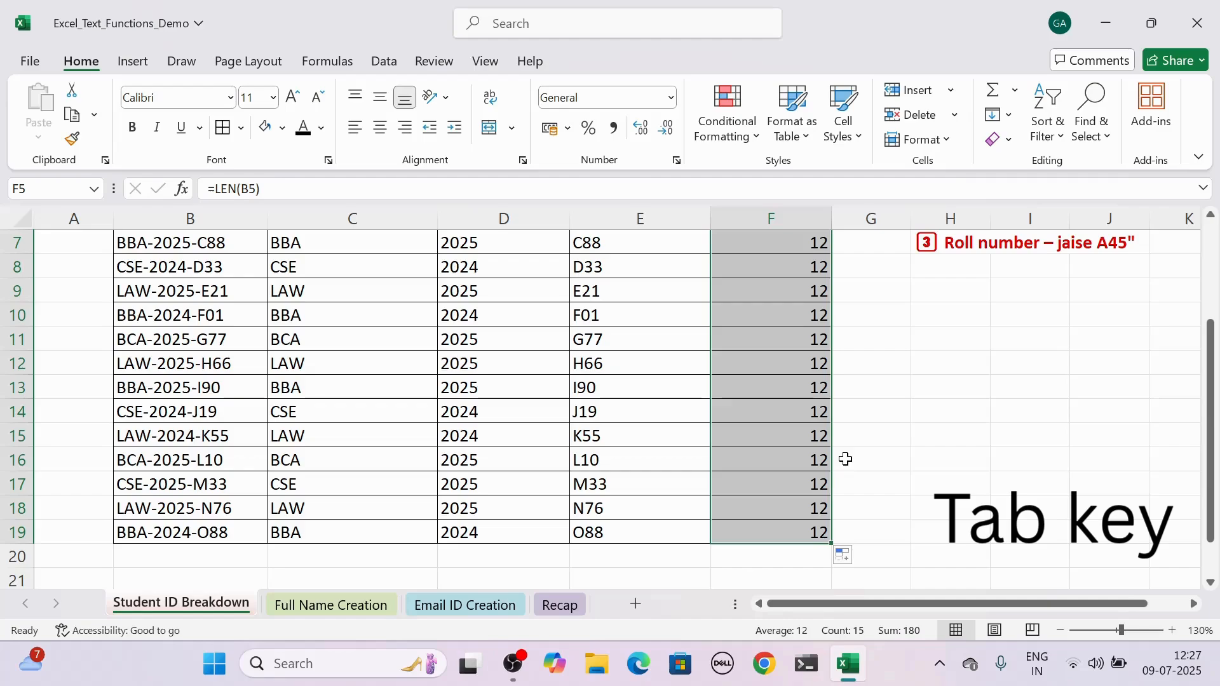
key("Up")
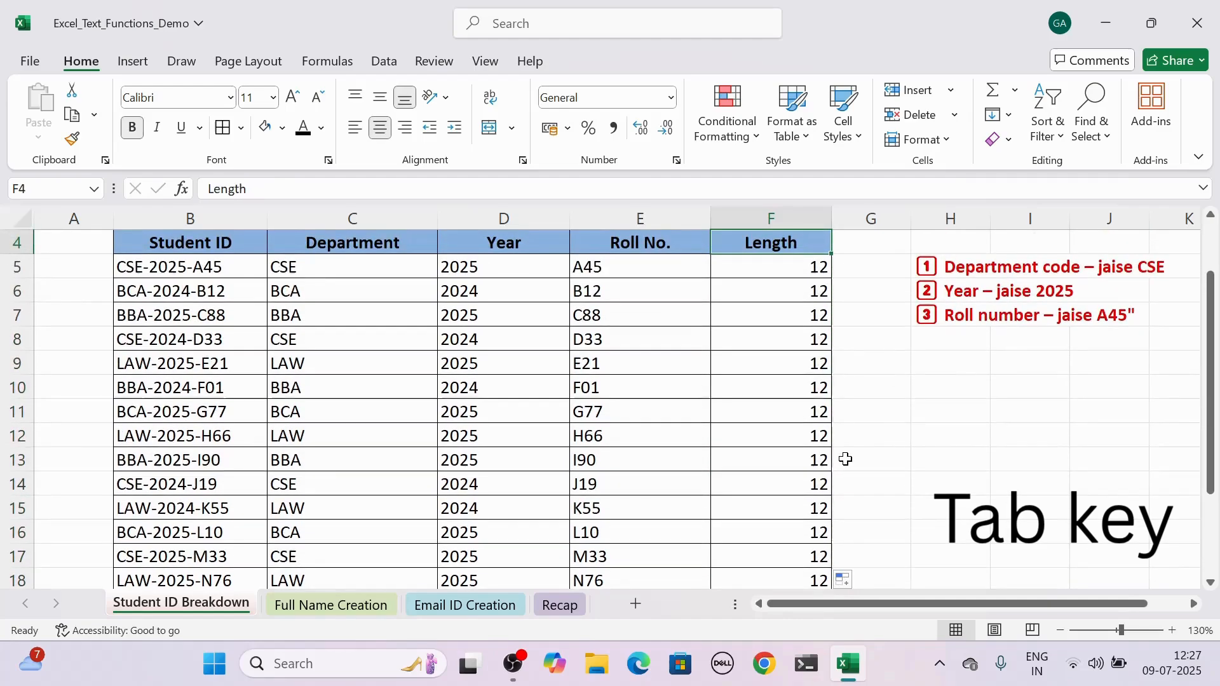
key("Up")
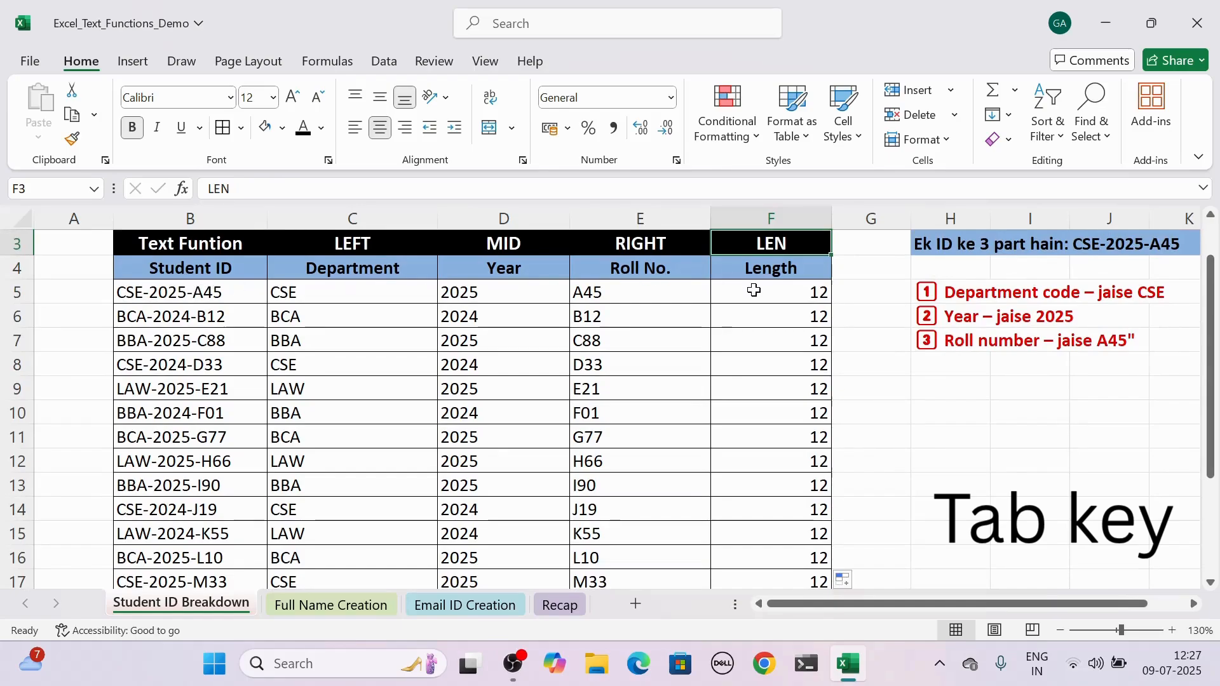
left_click(770, 436)
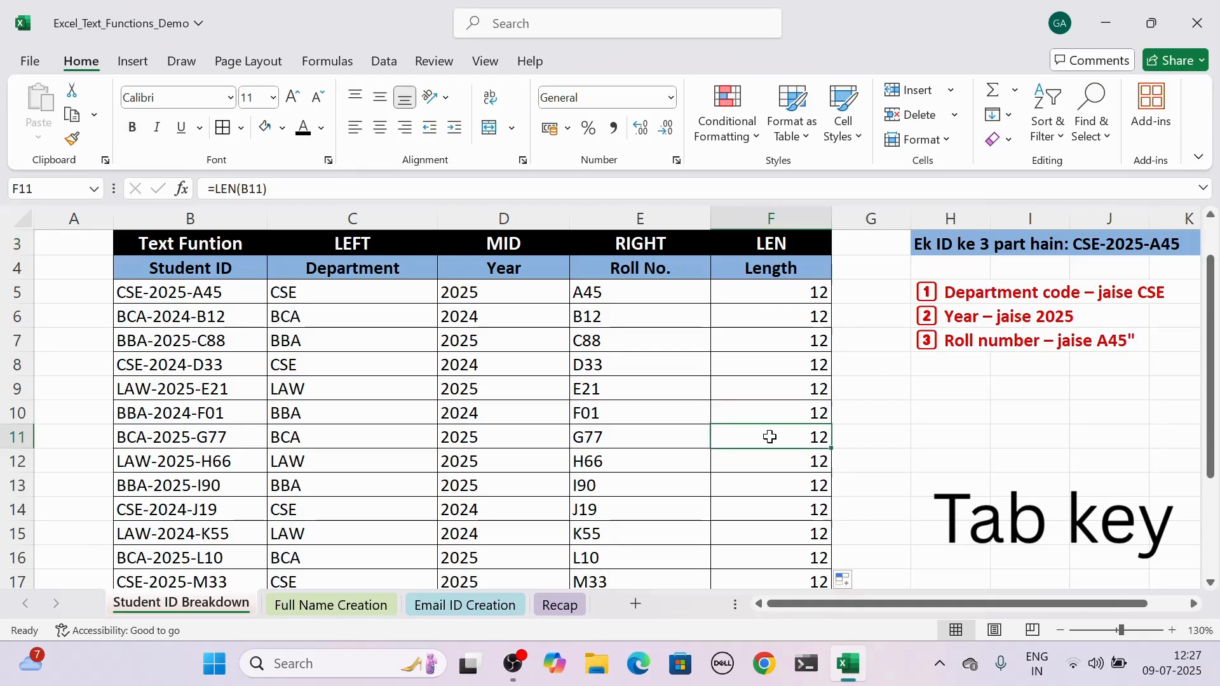
left_click_drag(1214, 308, 1214, 254)
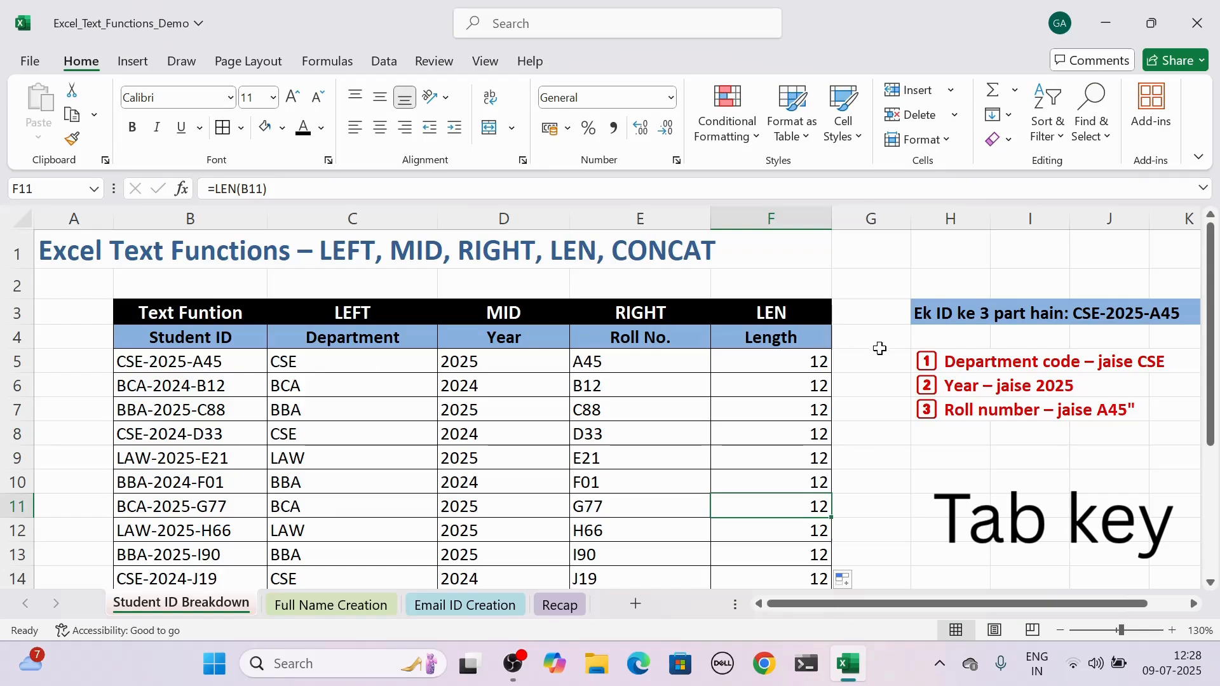
left_click(763, 454)
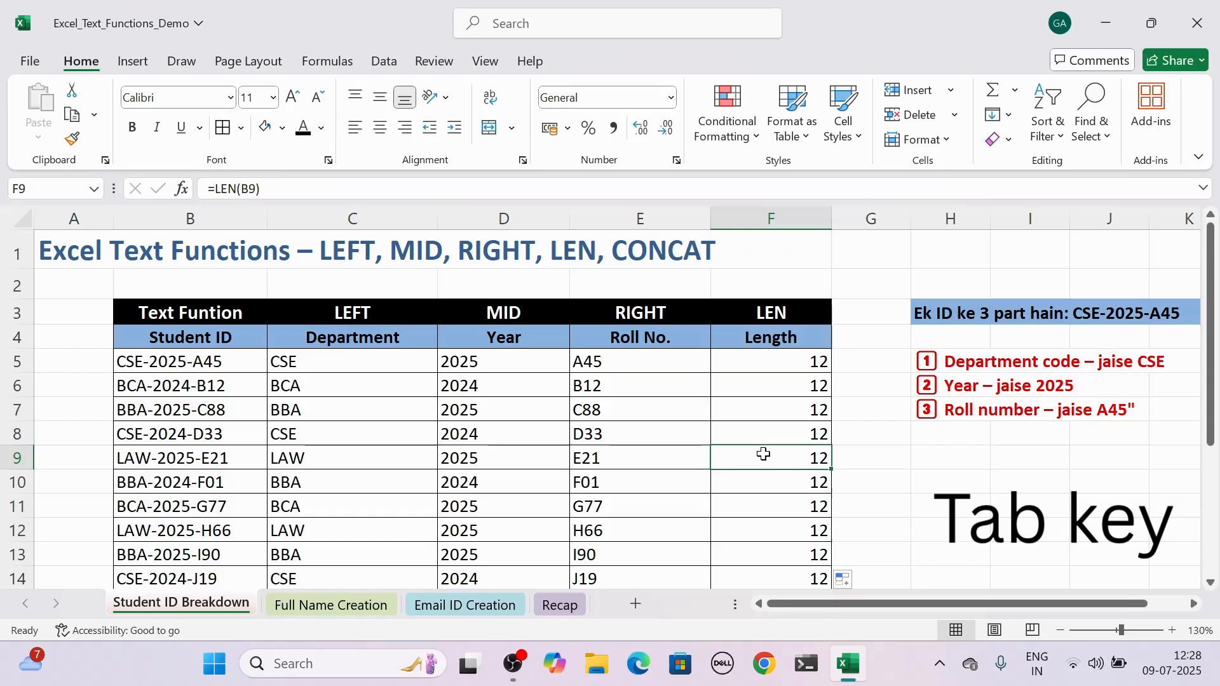
Open the Full Name Creation sheet and select the CONCAT heading at the start of the table.
left_click(327, 607)
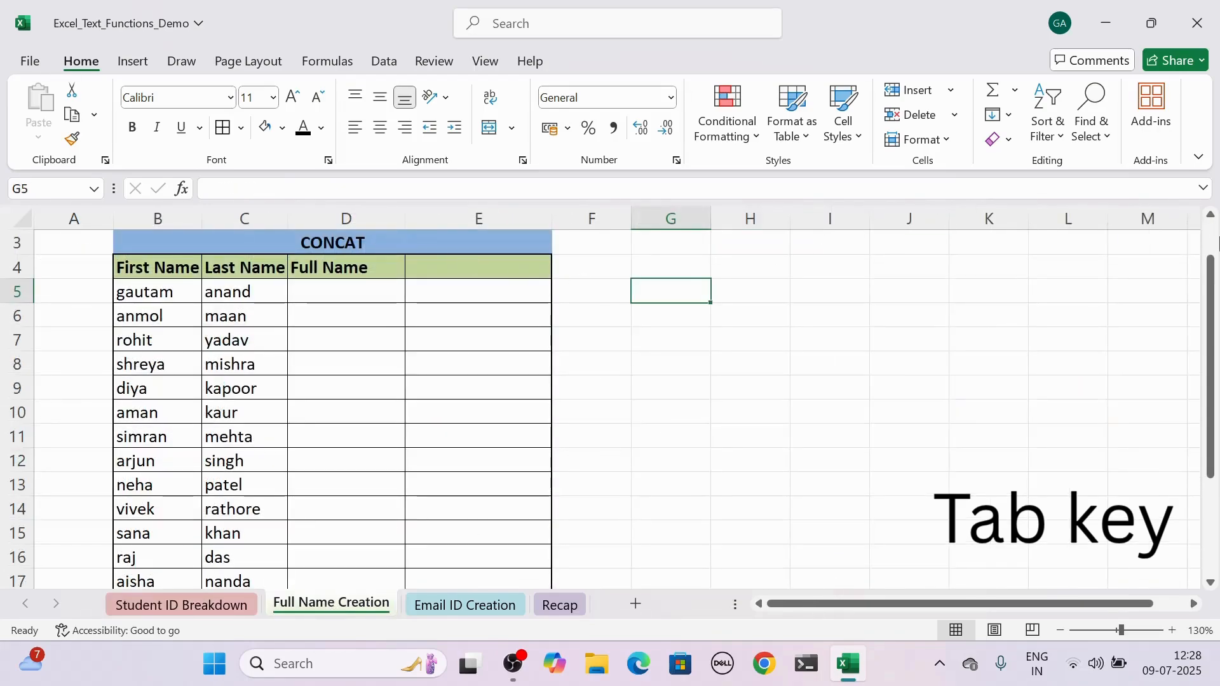
left_click_drag(1212, 269, 1212, 232)
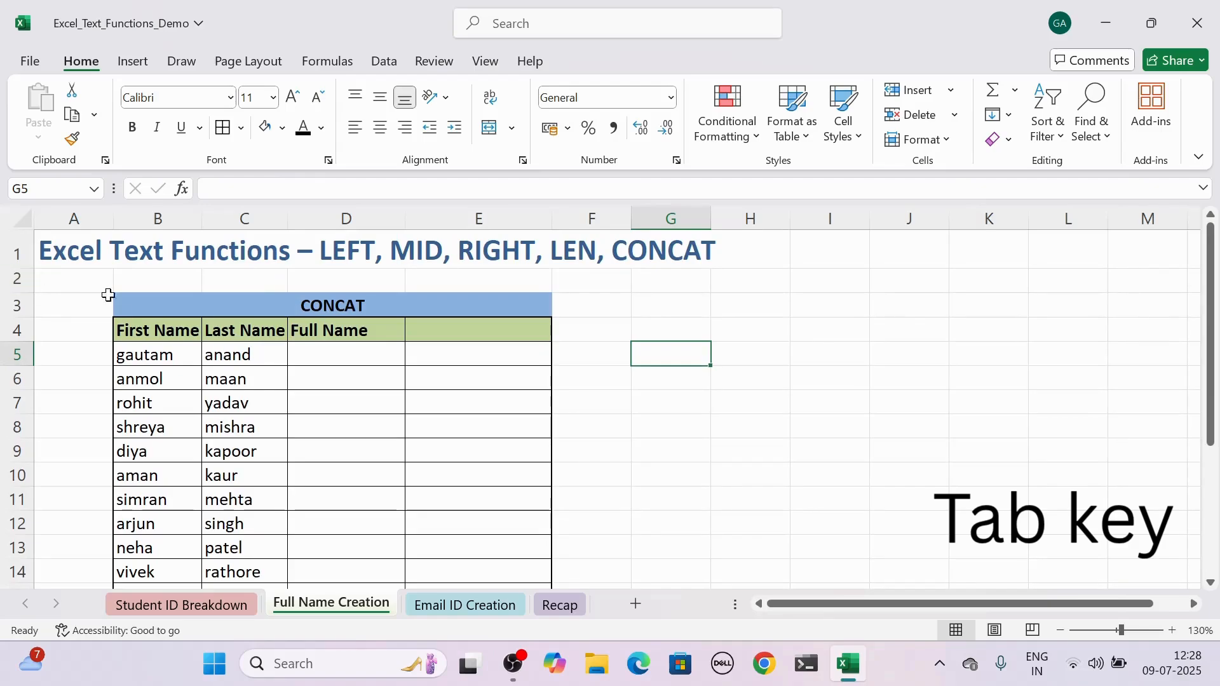
left_click(154, 299)
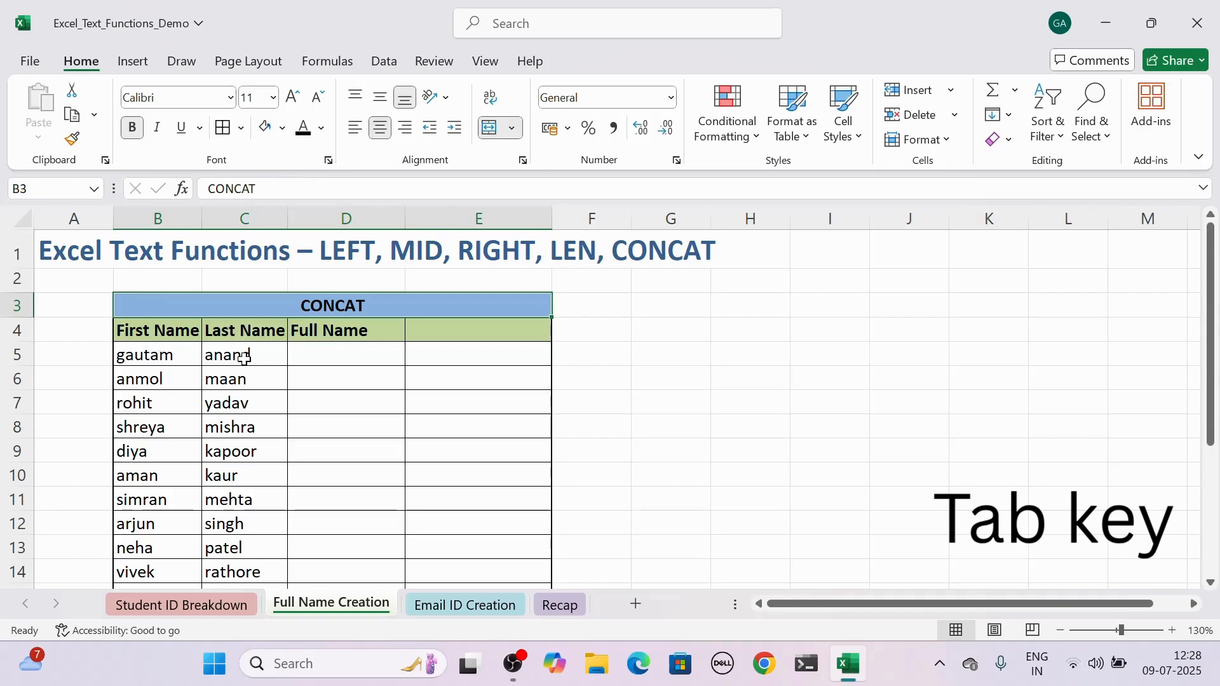
In the first Full Name cell, D5, enter =CONCAT(B5," ",C5) to join the first and last names with a space.
left_click(348, 354)
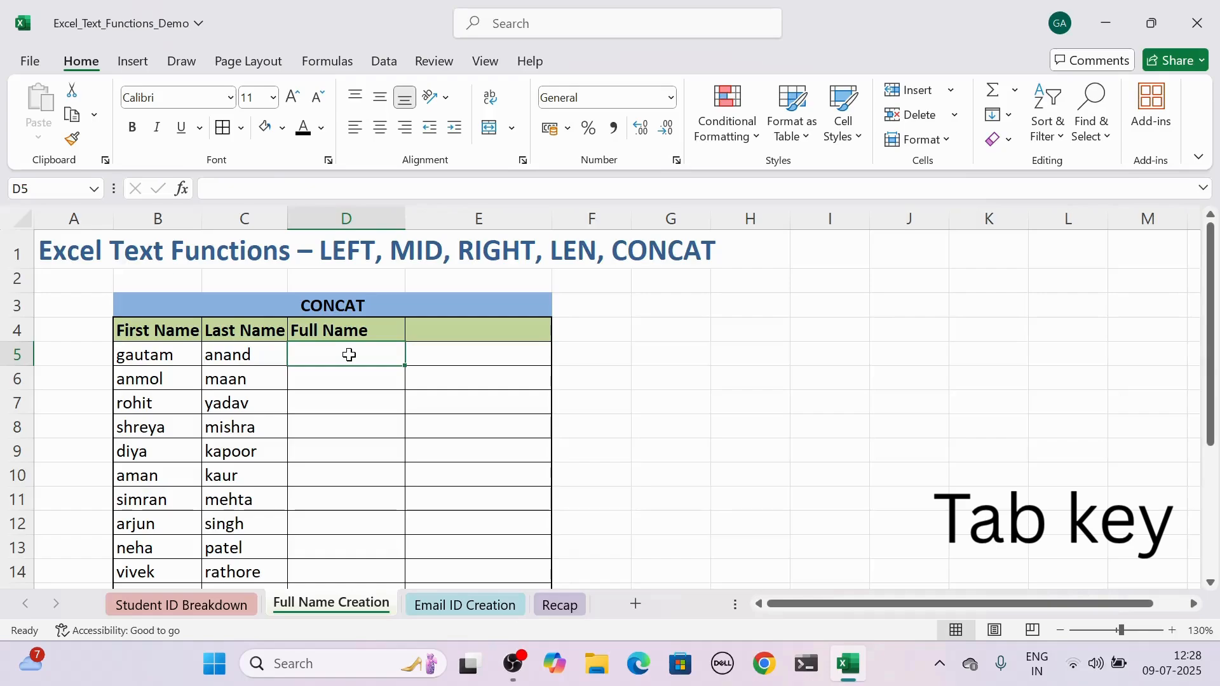
type("=")
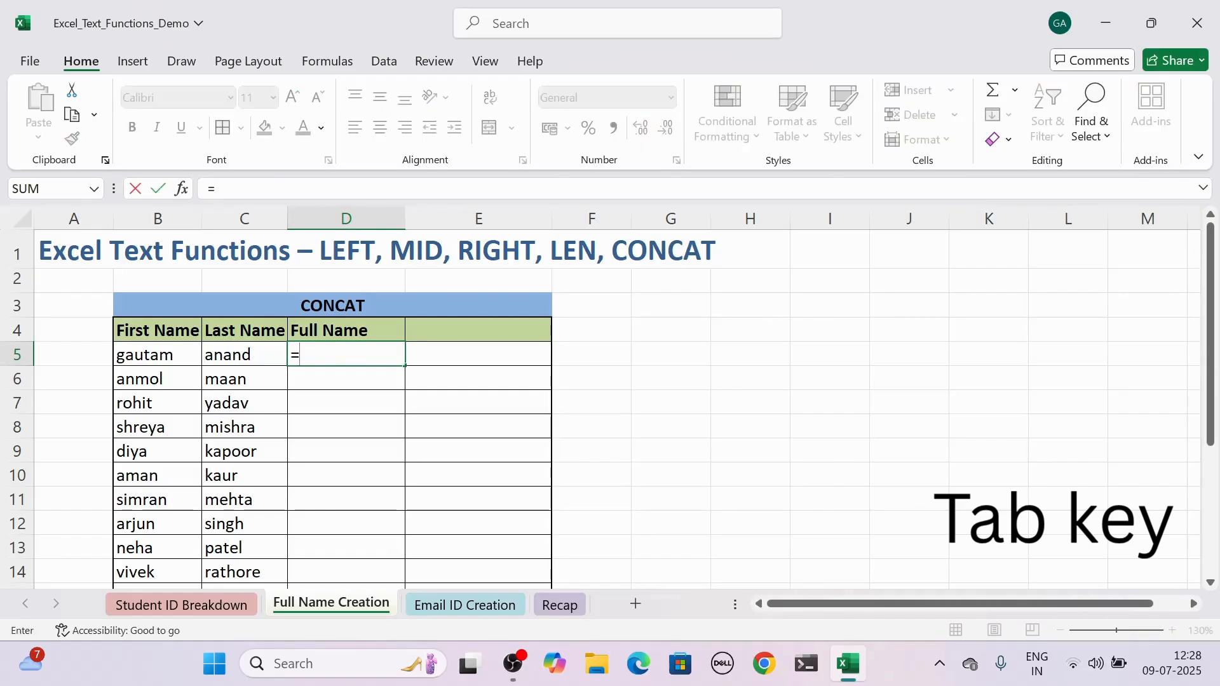
type("conc")
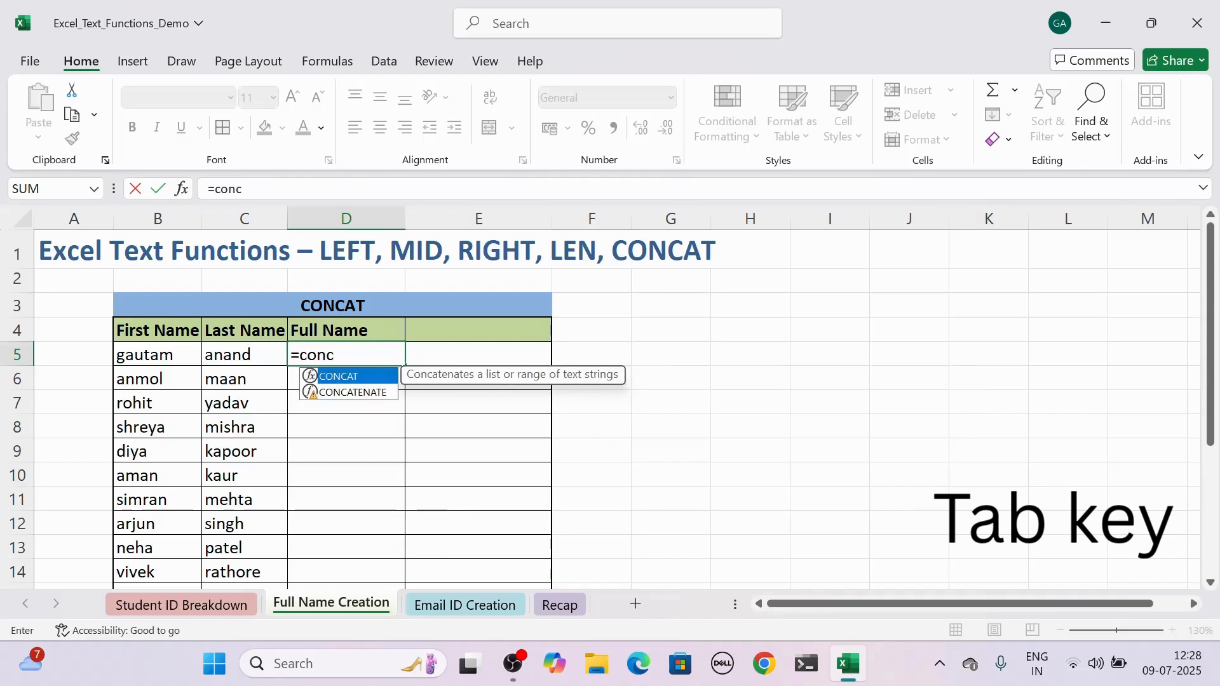
type("at")
key("Tab")
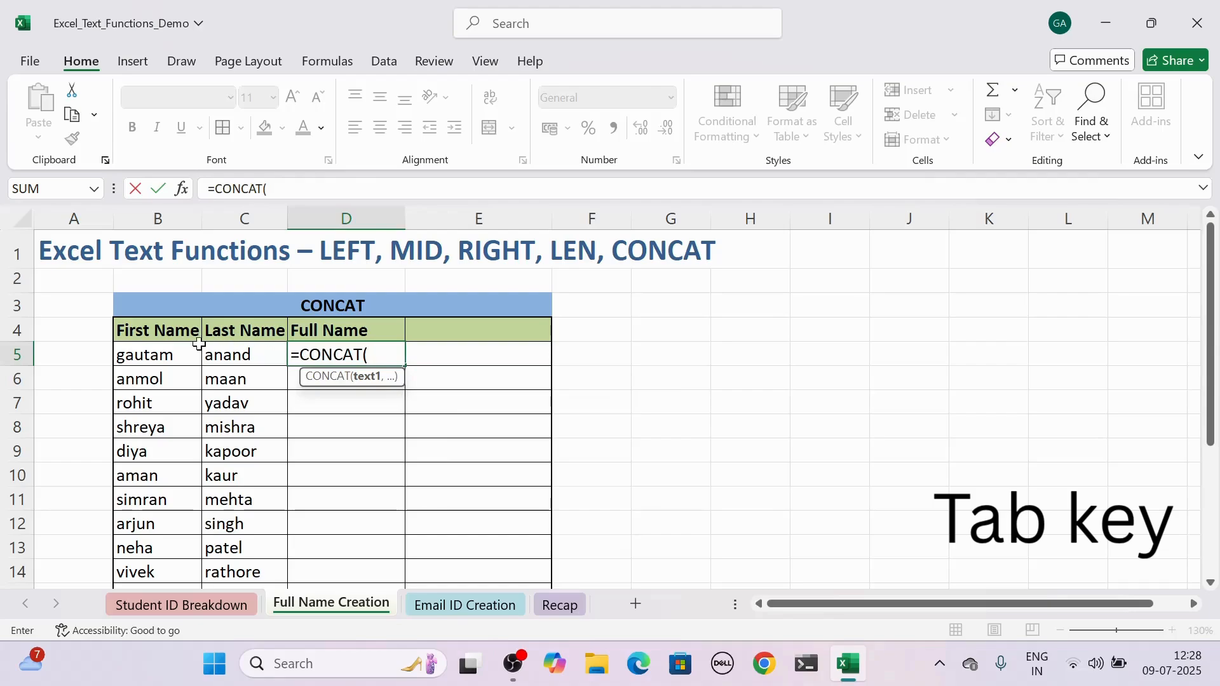
left_click(164, 346)
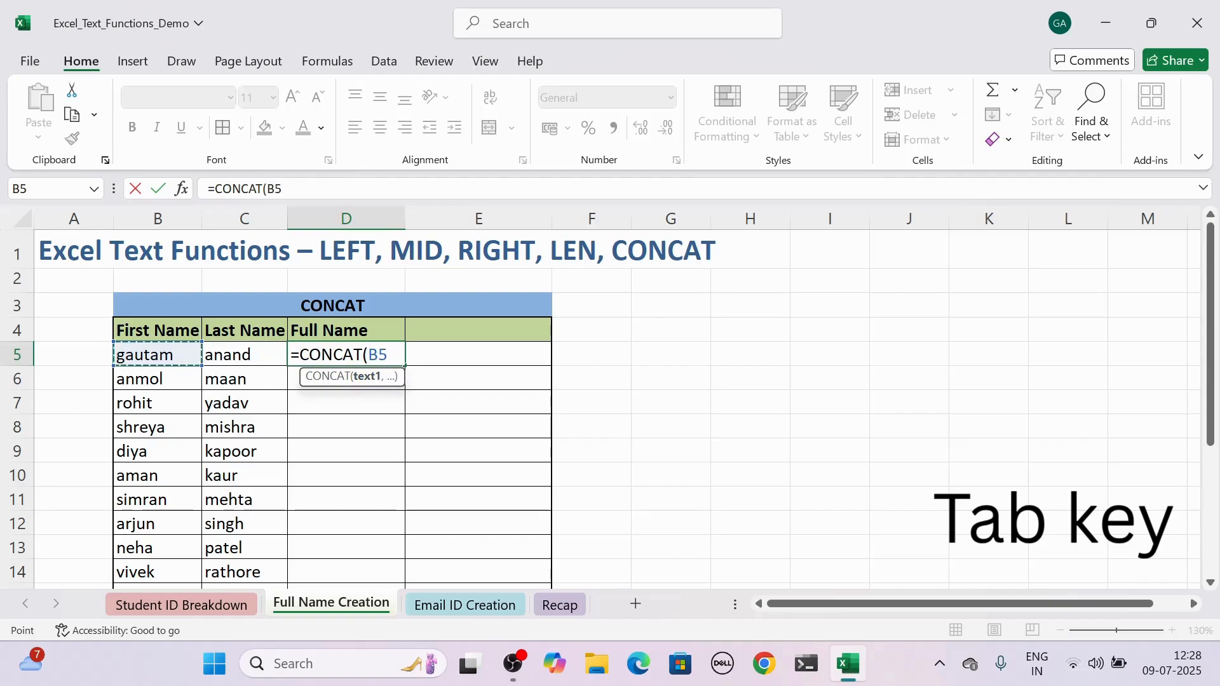
type(",")
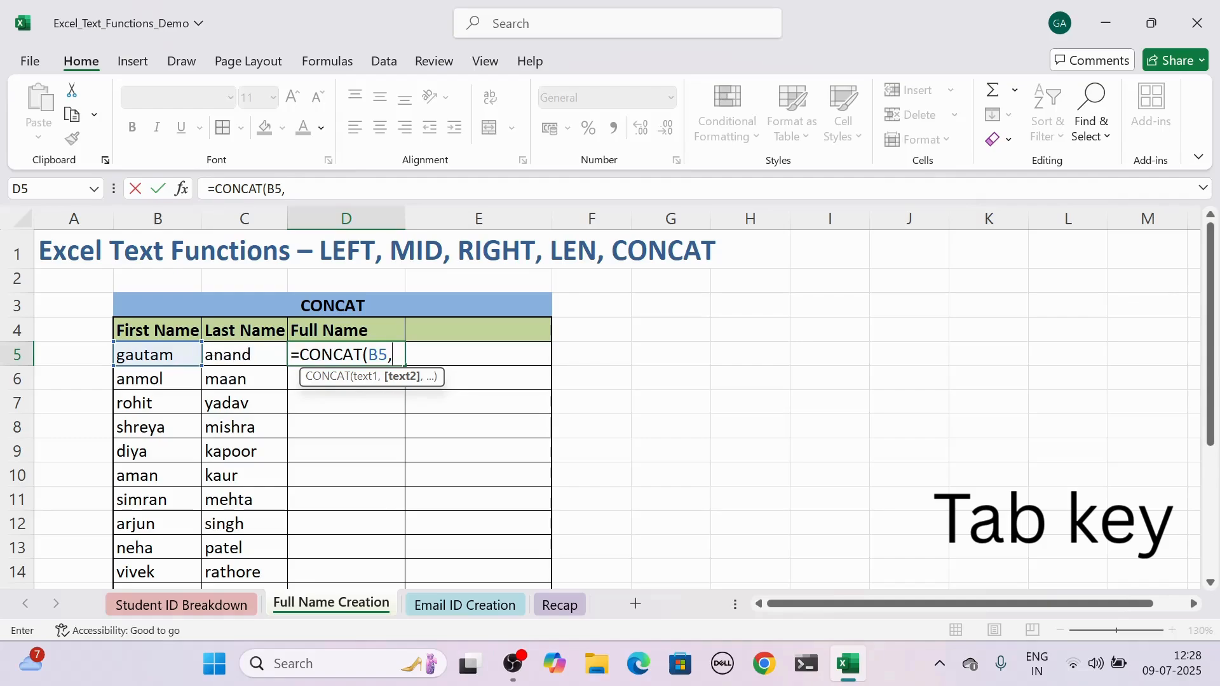
type("\" \",")
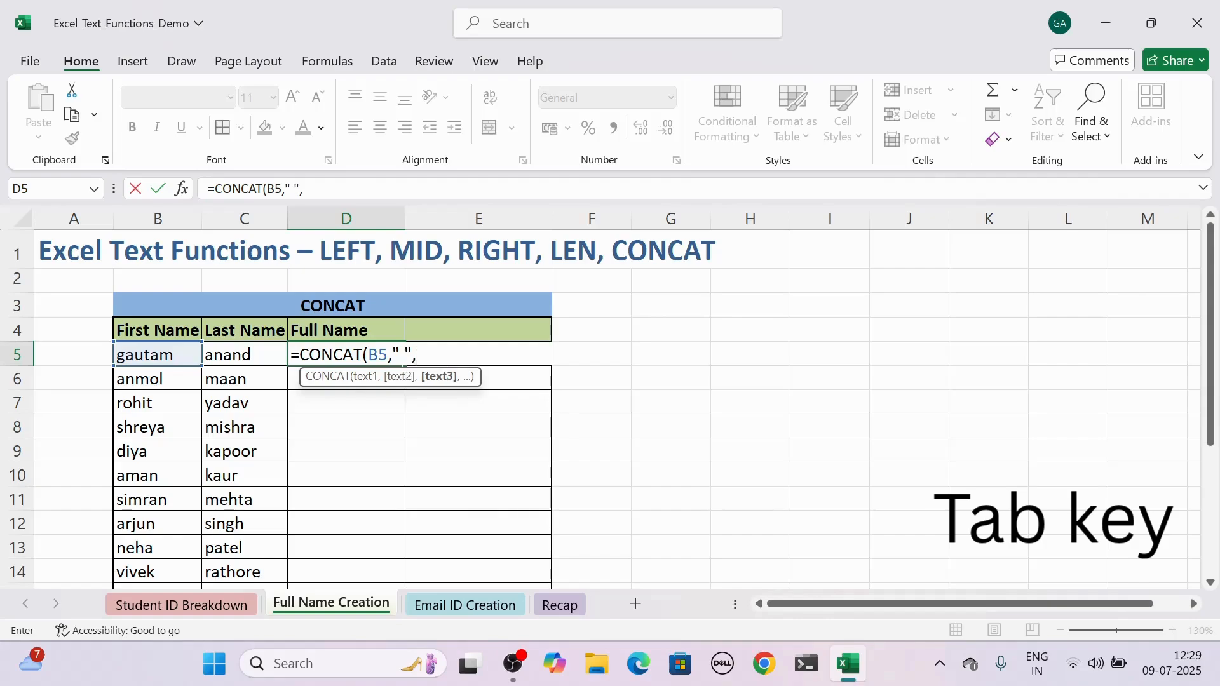
left_click(271, 356)
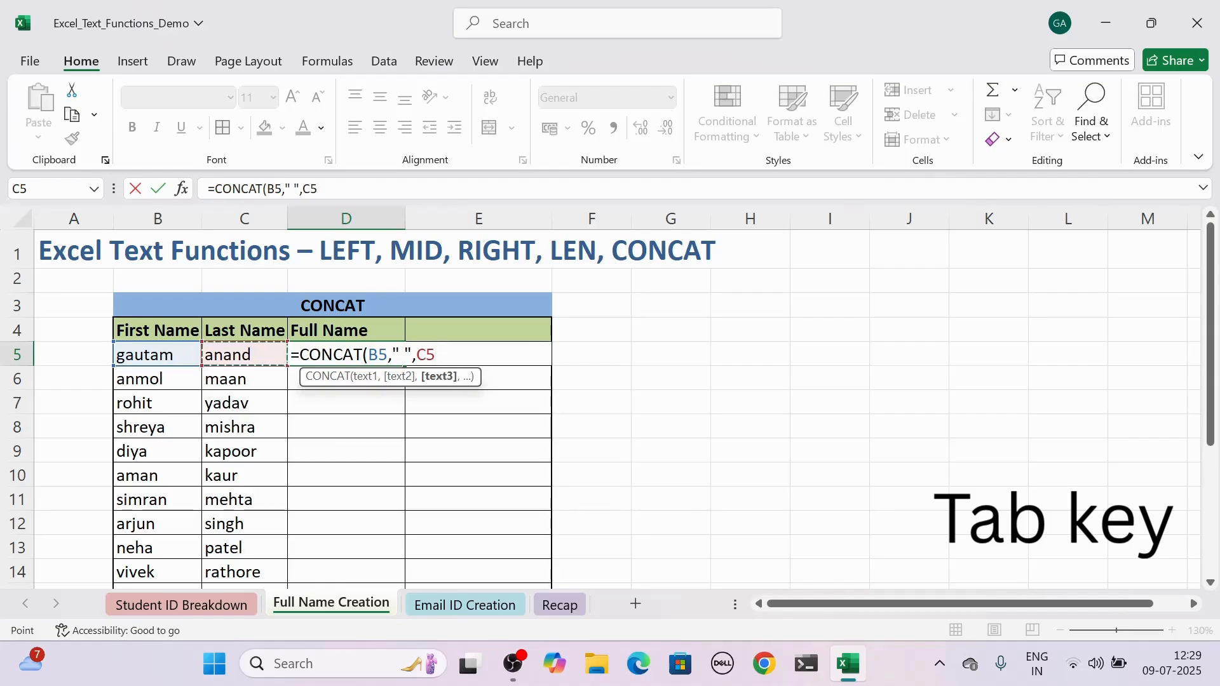
type(")")
key("Return")
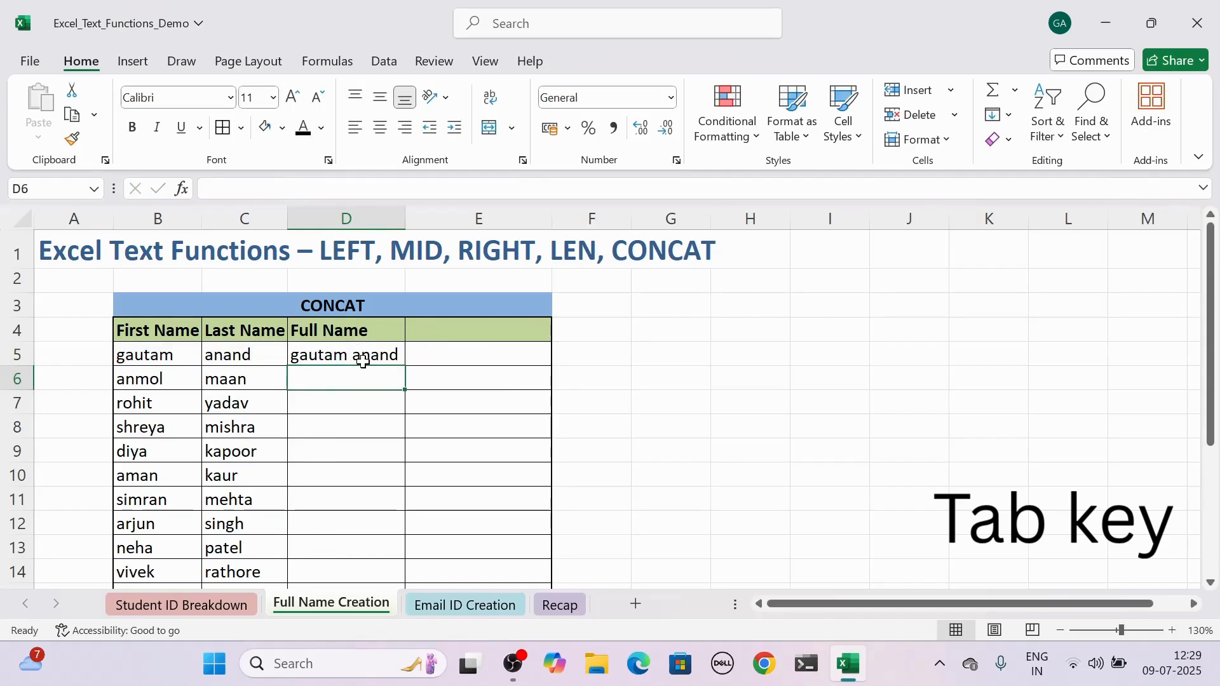
Copy the CONCAT formula in D5 down the Full Name column to D19.
left_click(341, 353)
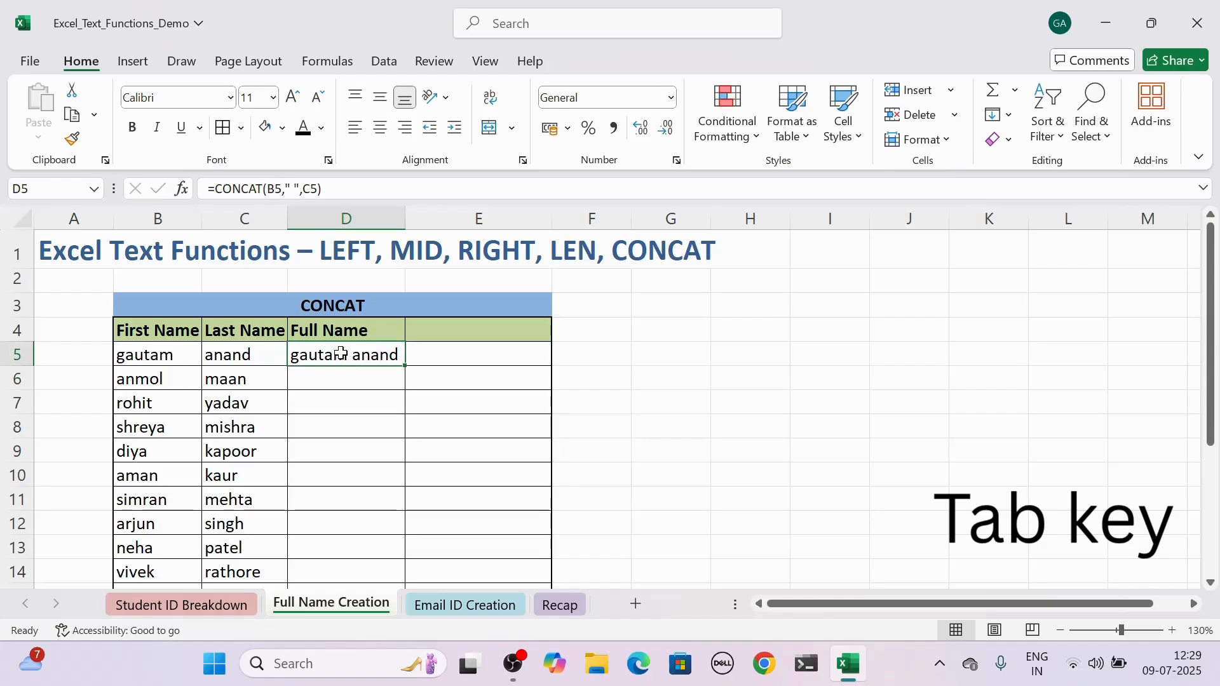
left_click_drag(406, 366, 389, 544)
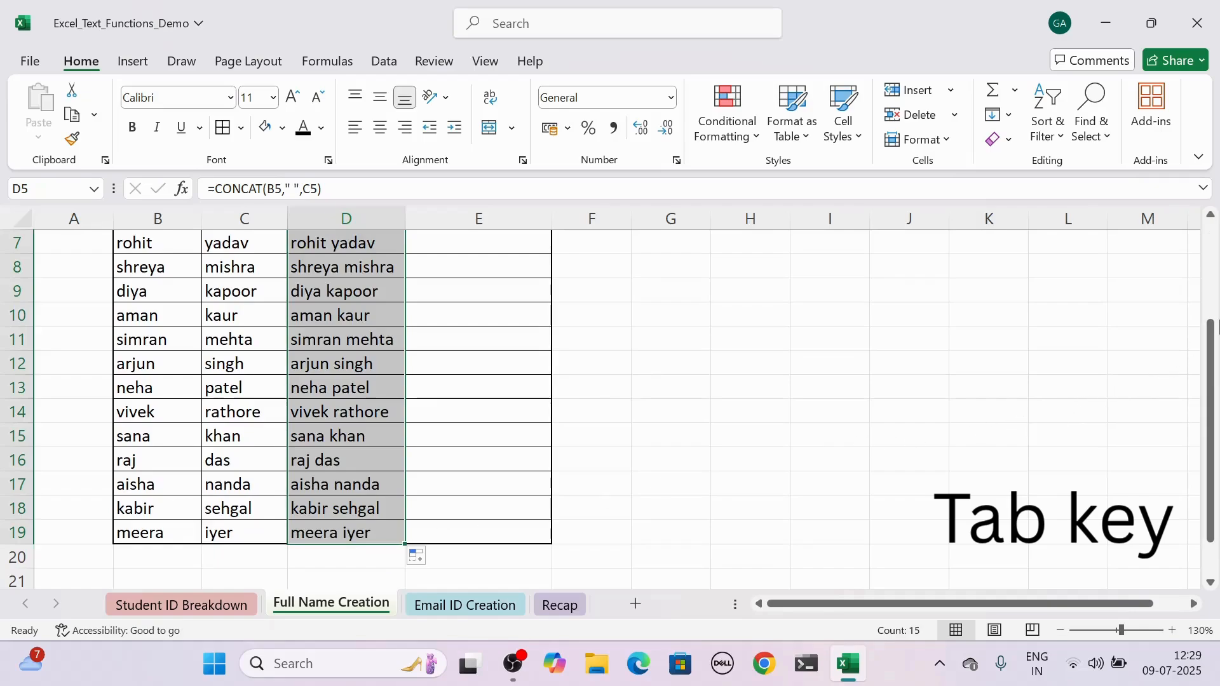
left_click_drag(1210, 331, 1206, 246)
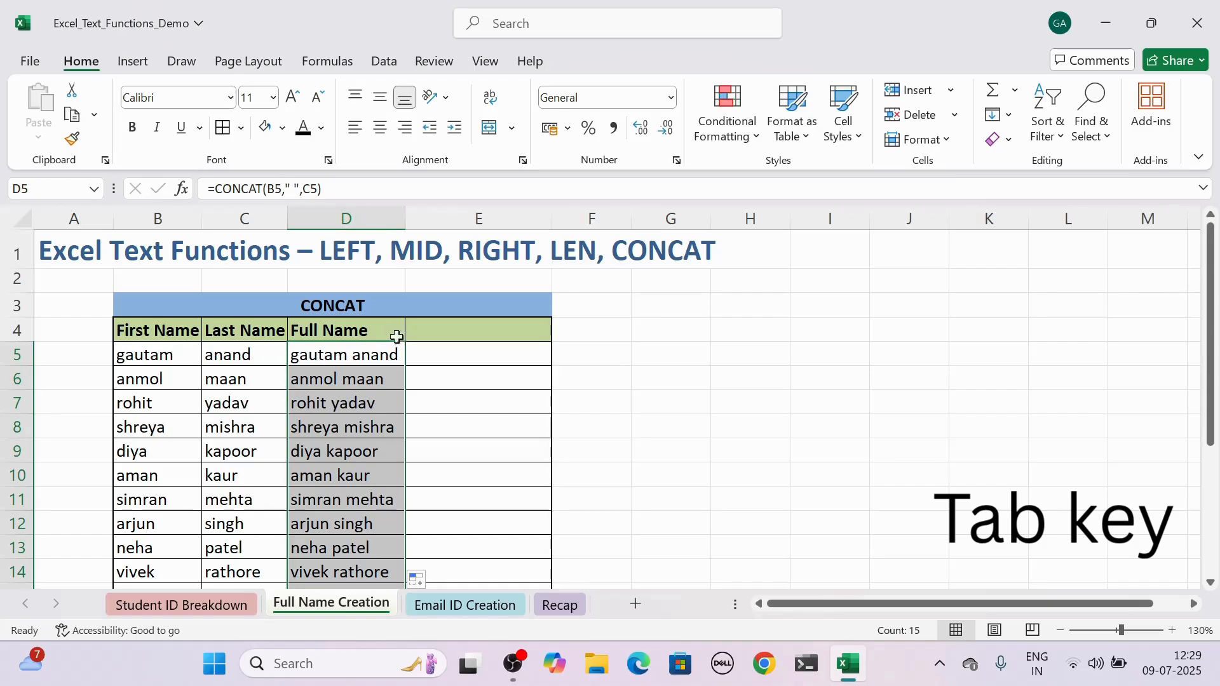
In E5, beside the first full name, enter =CONCAT(B5," ",C5,"-Student") to append a student label to the joined name.
left_click(451, 350)
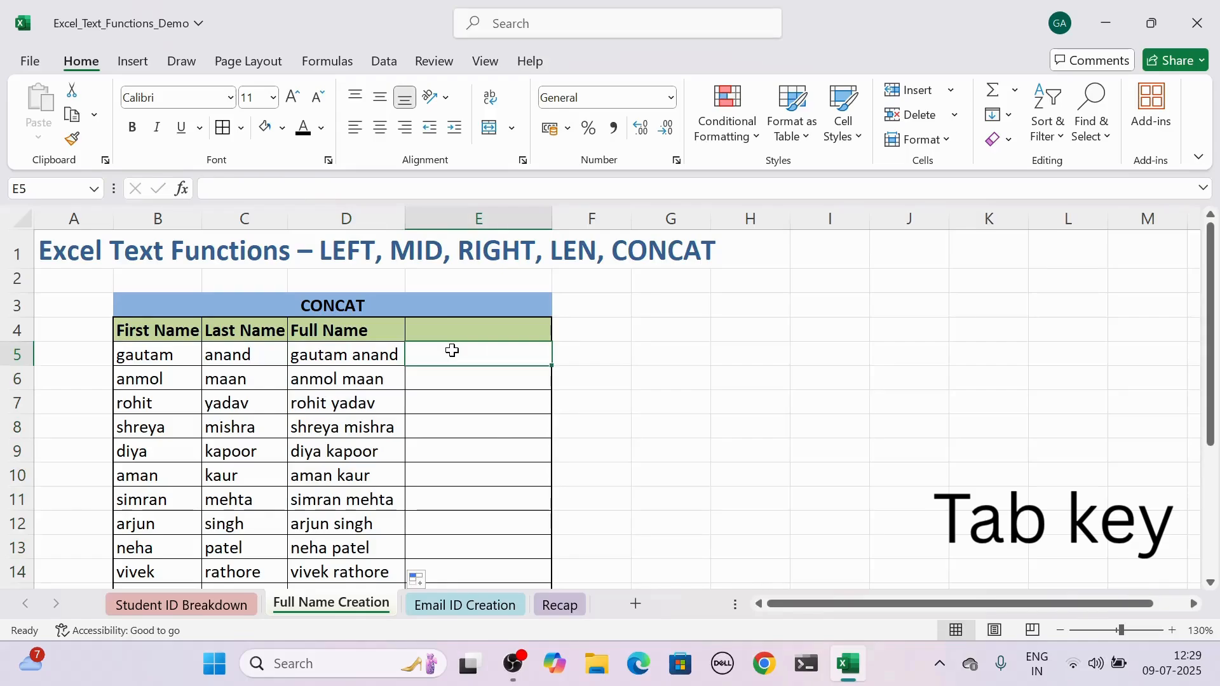
type("=con")
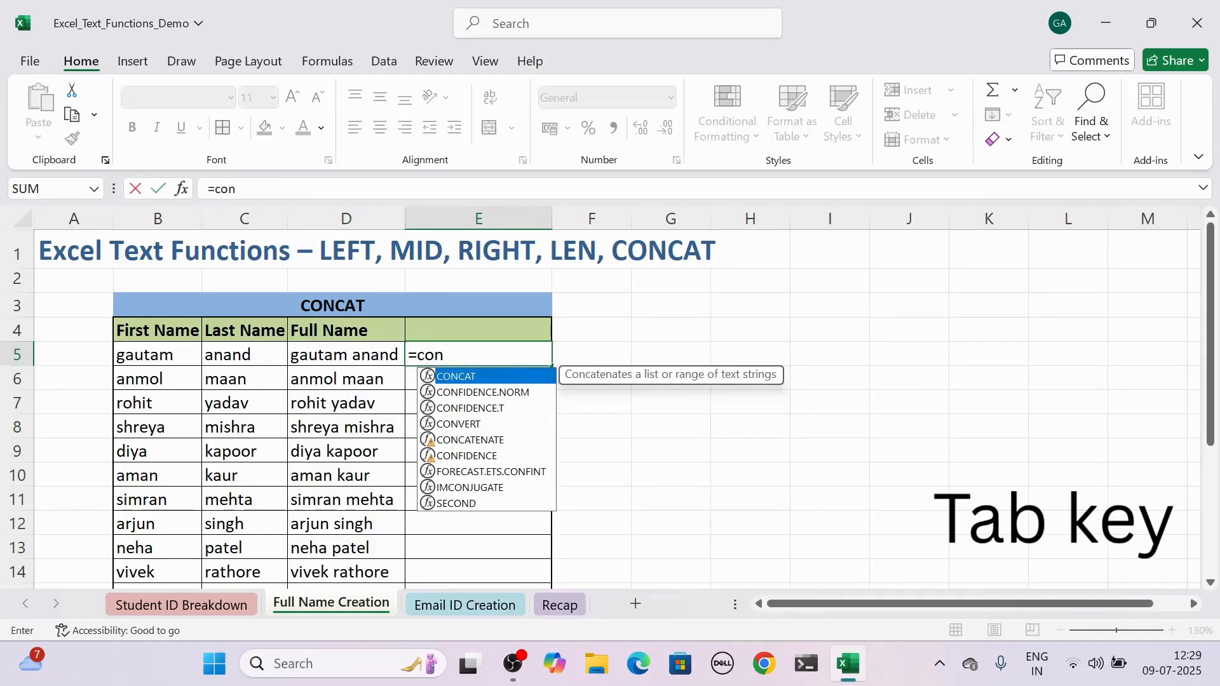
type("cat")
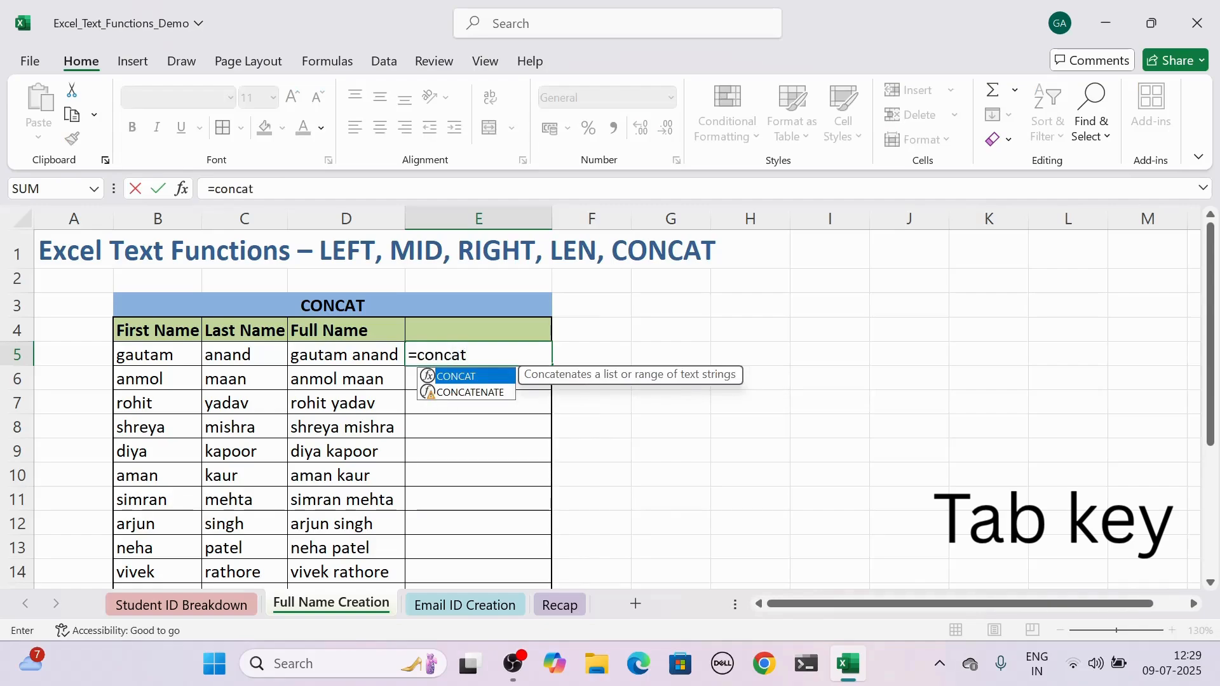
key("Tab")
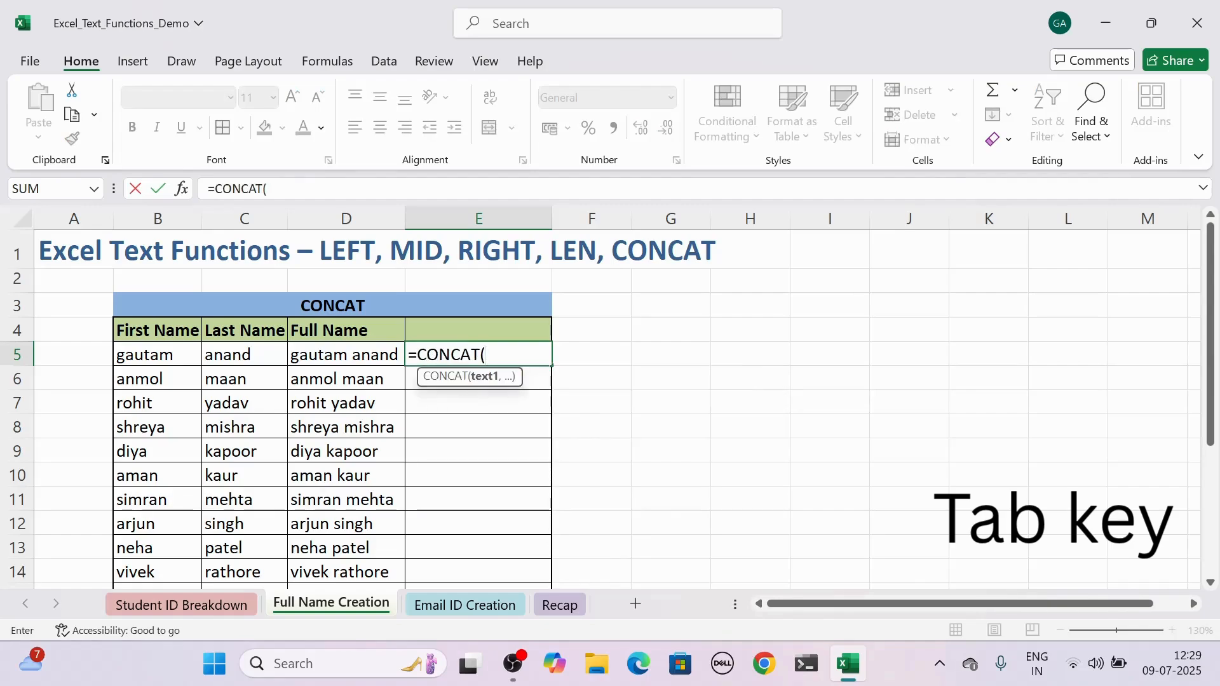
left_click(145, 352)
type(",")
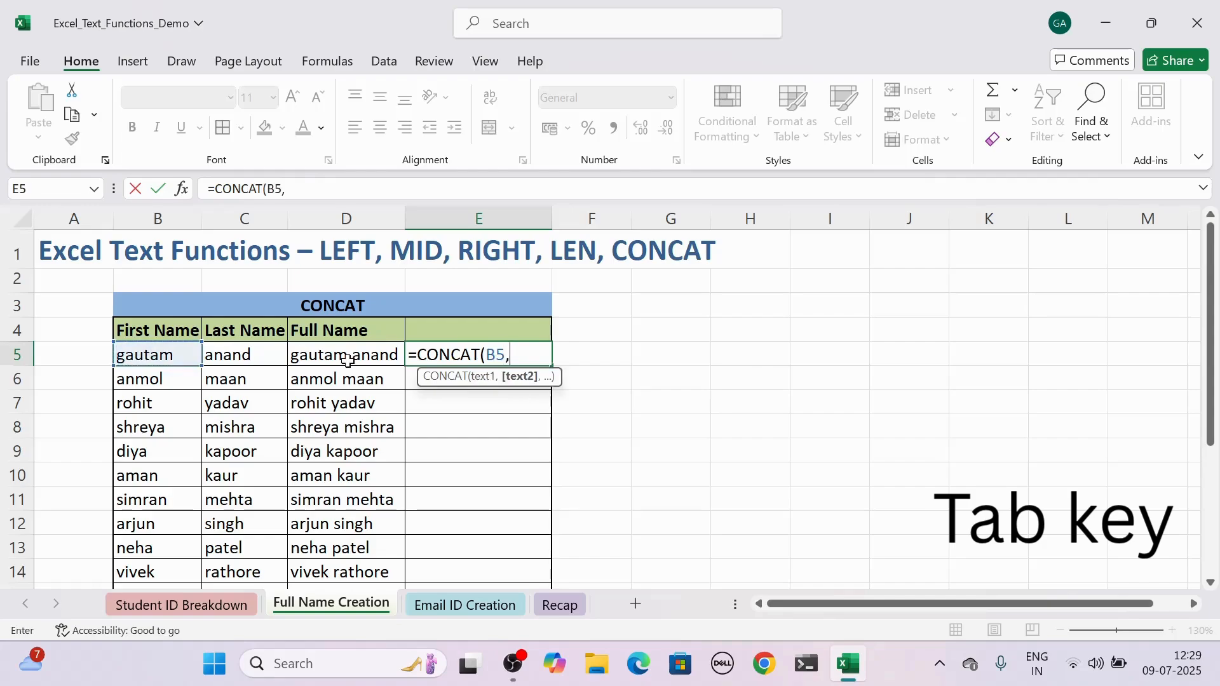
type("\" \",")
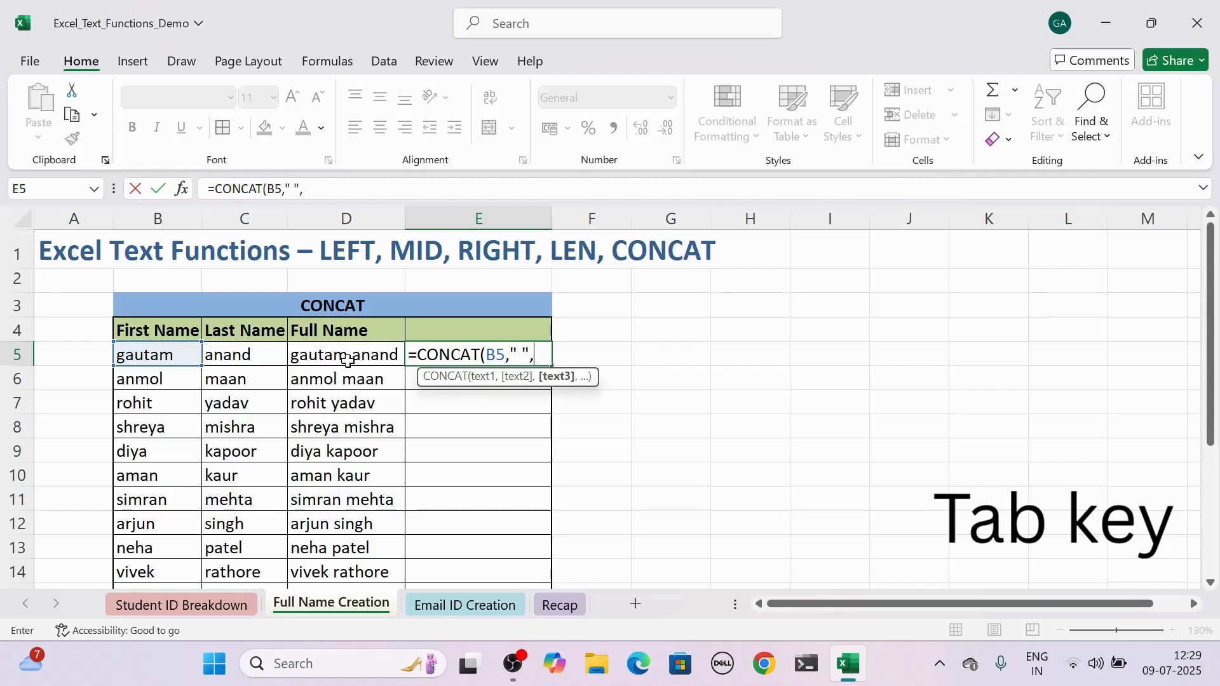
left_click(232, 356)
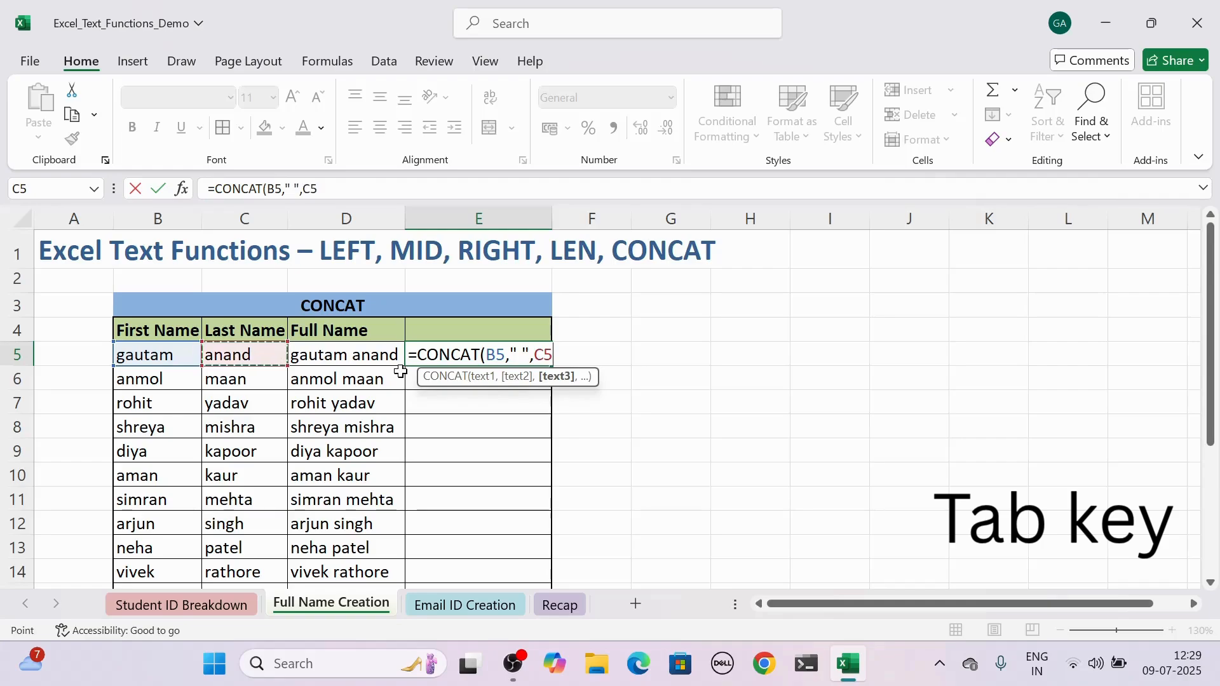
type(",")
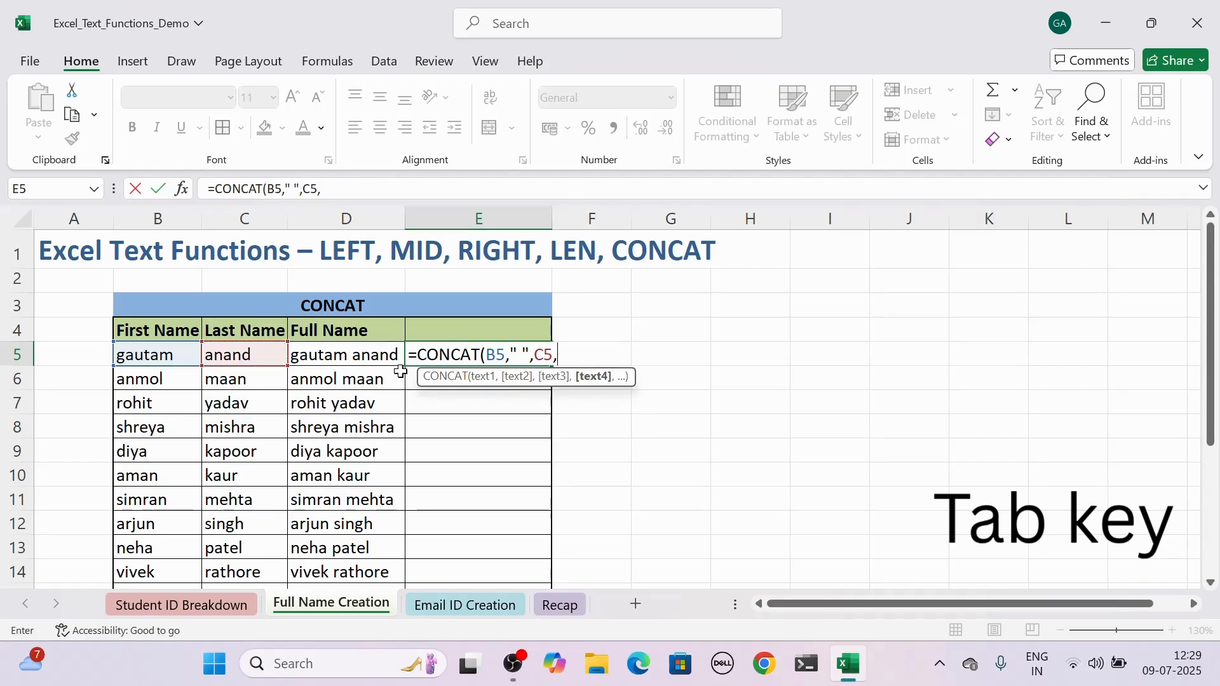
type("\"")
type("-st")
key("BackSpace")
type("Student")
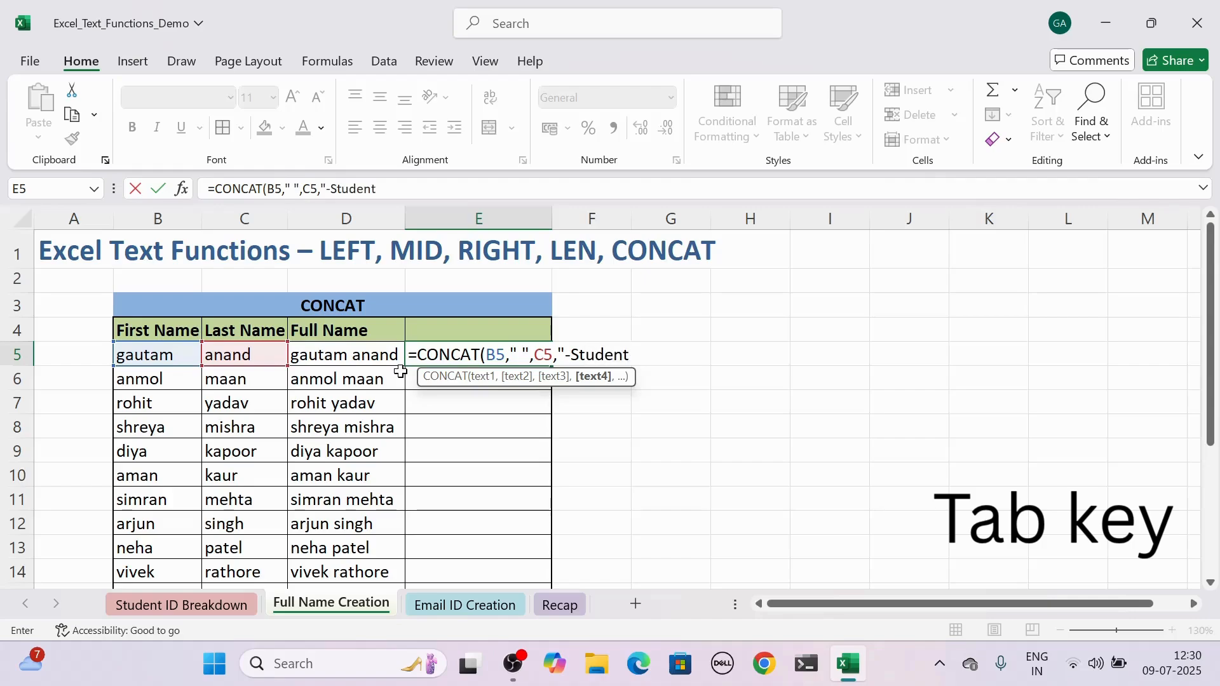
type("\")")
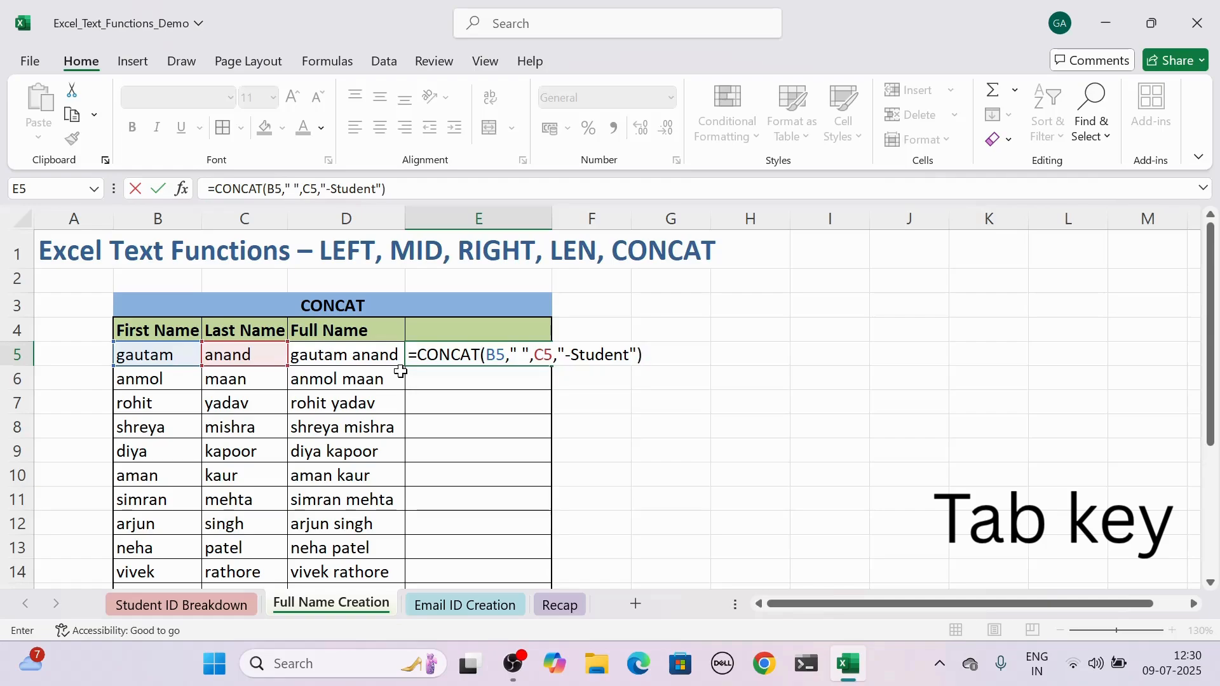
key("Return")
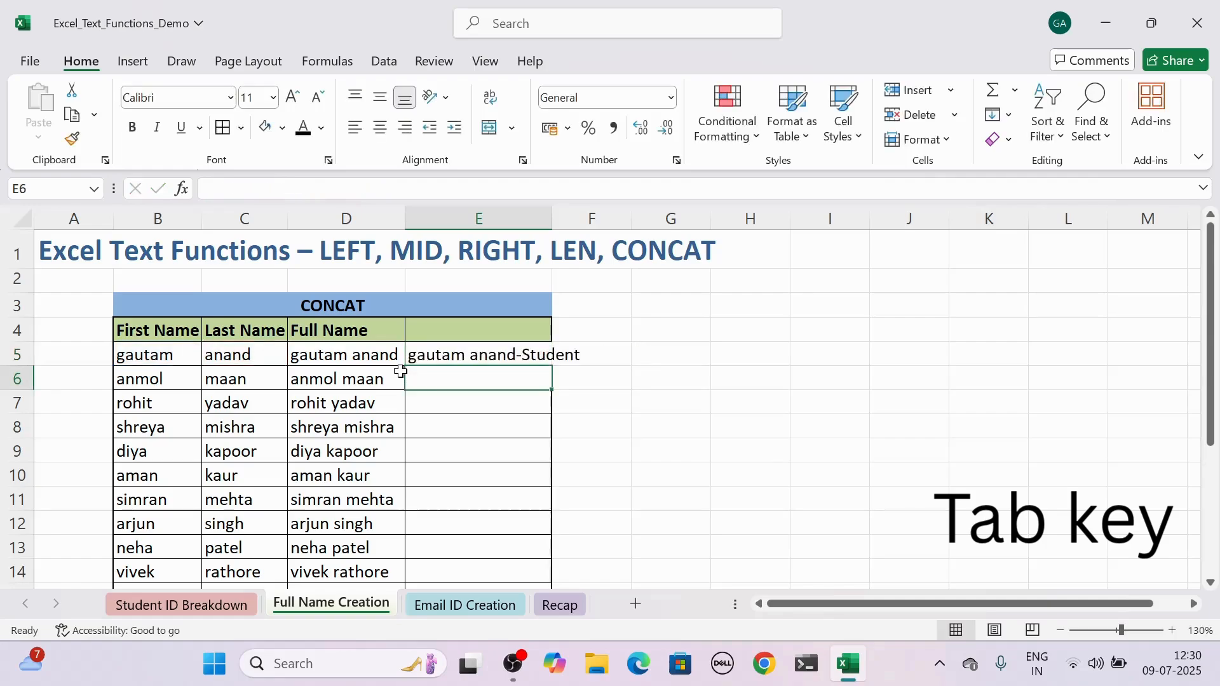
Insert a " " argument before "-Student" in E5's CONCAT formula and widen column E to fit the text.
left_click(483, 348)
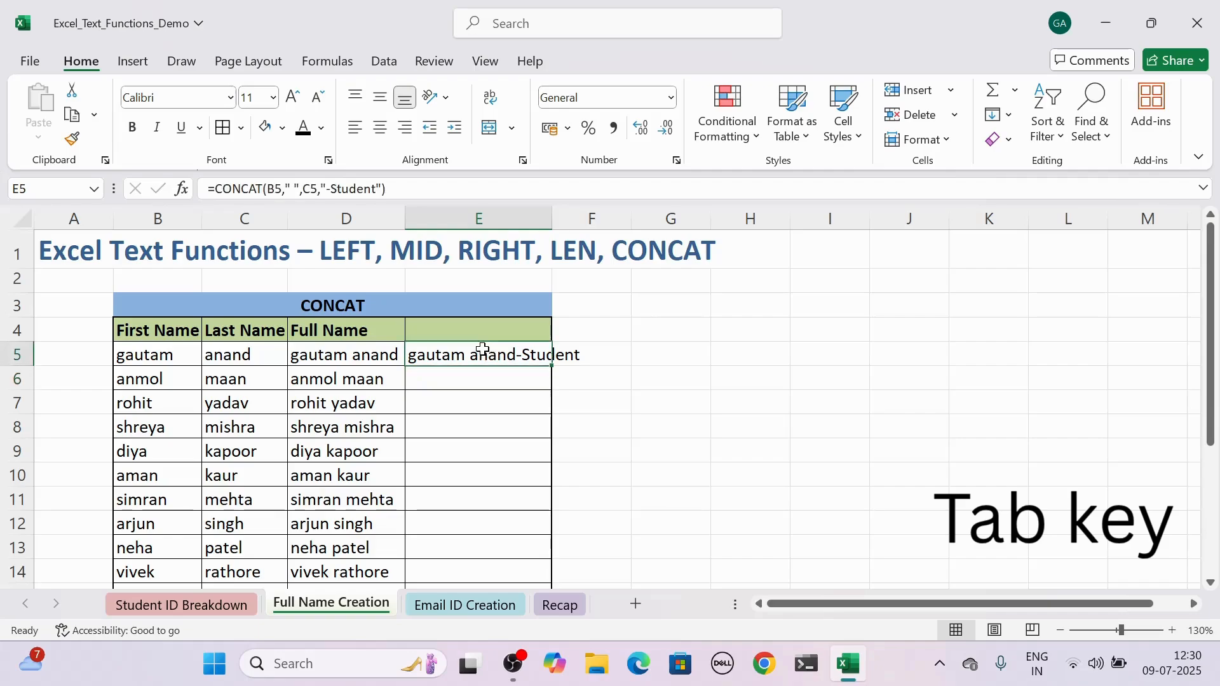
key("F2")
left_click(528, 354)
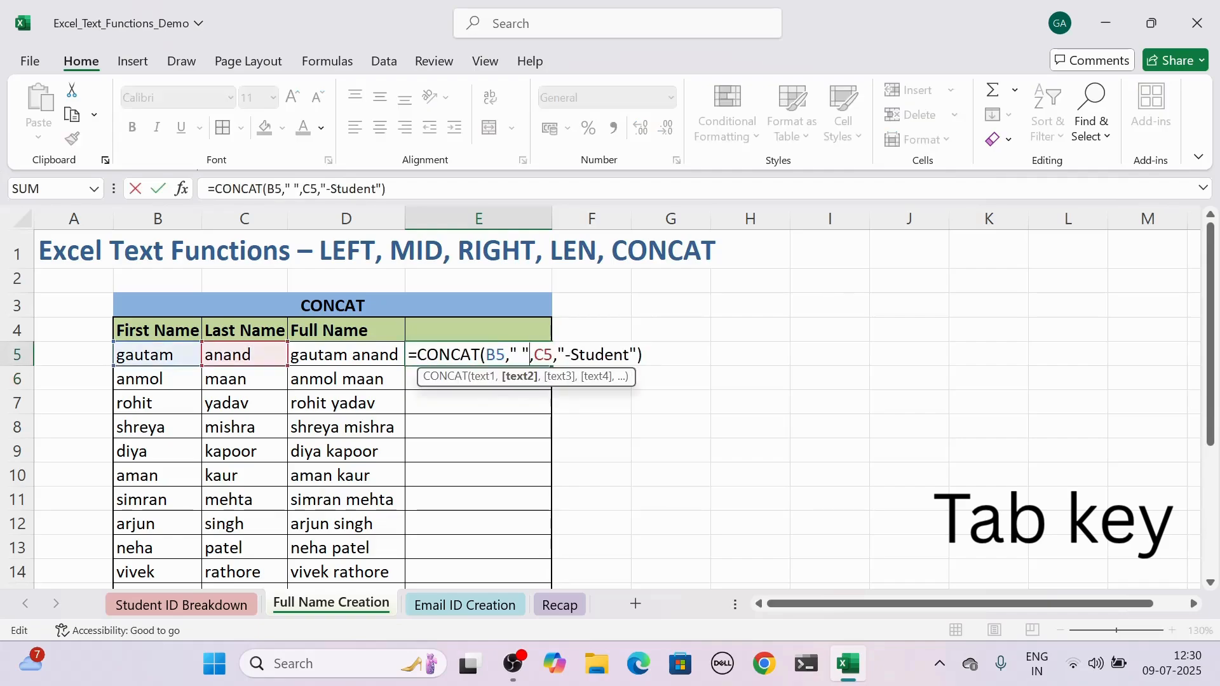
left_click(557, 354)
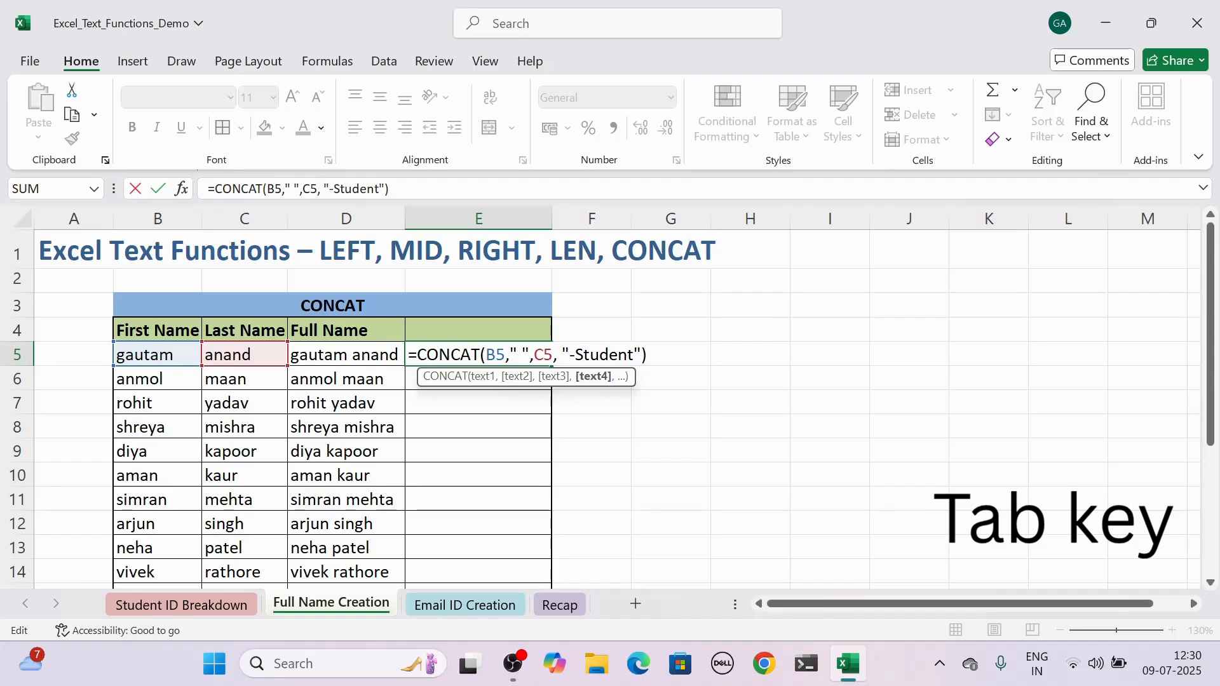
key("BackSpace")
type("\" ")
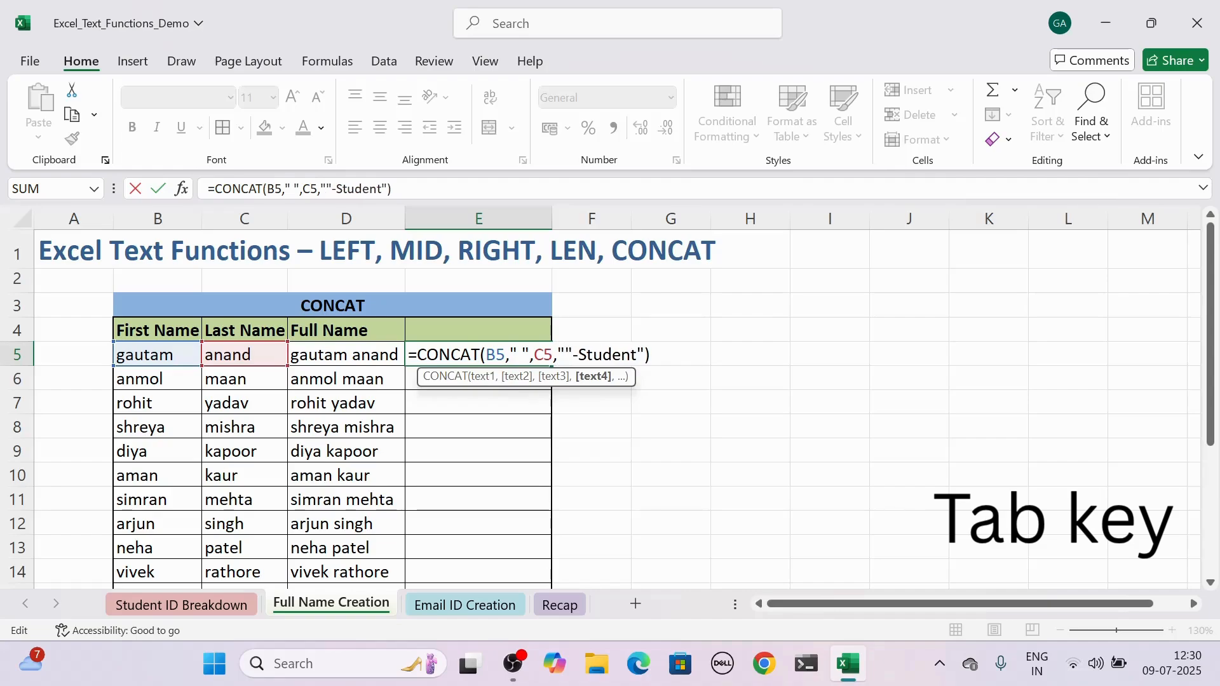
type("\"")
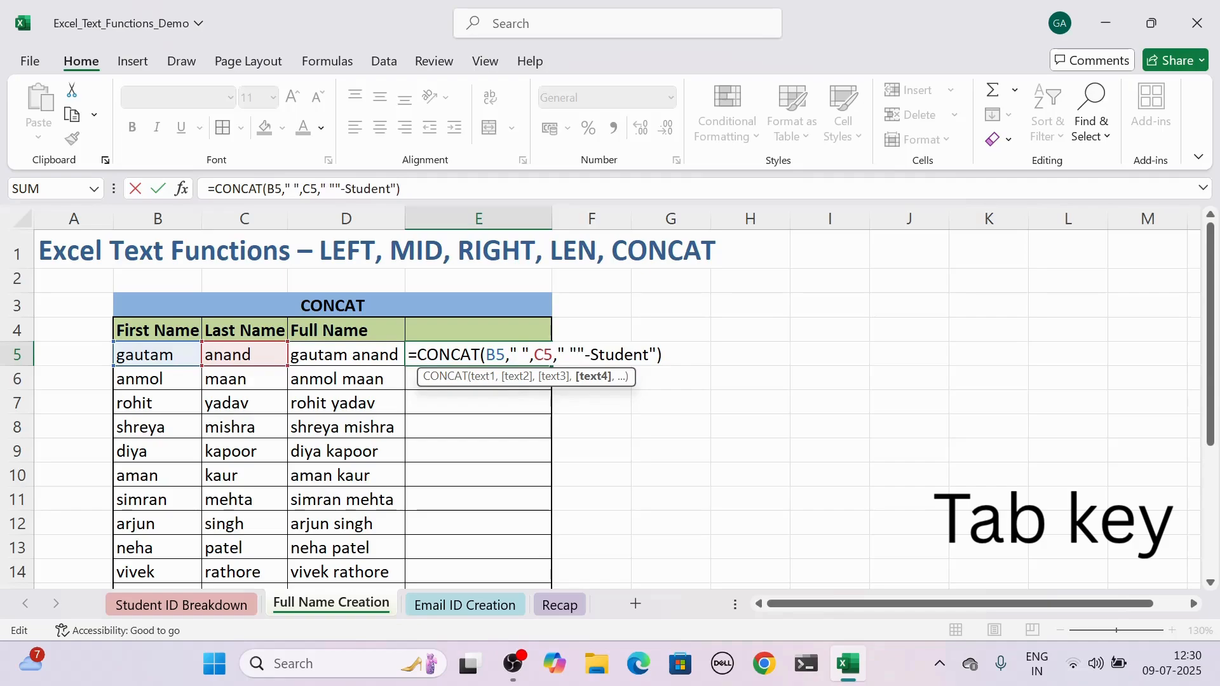
type(",")
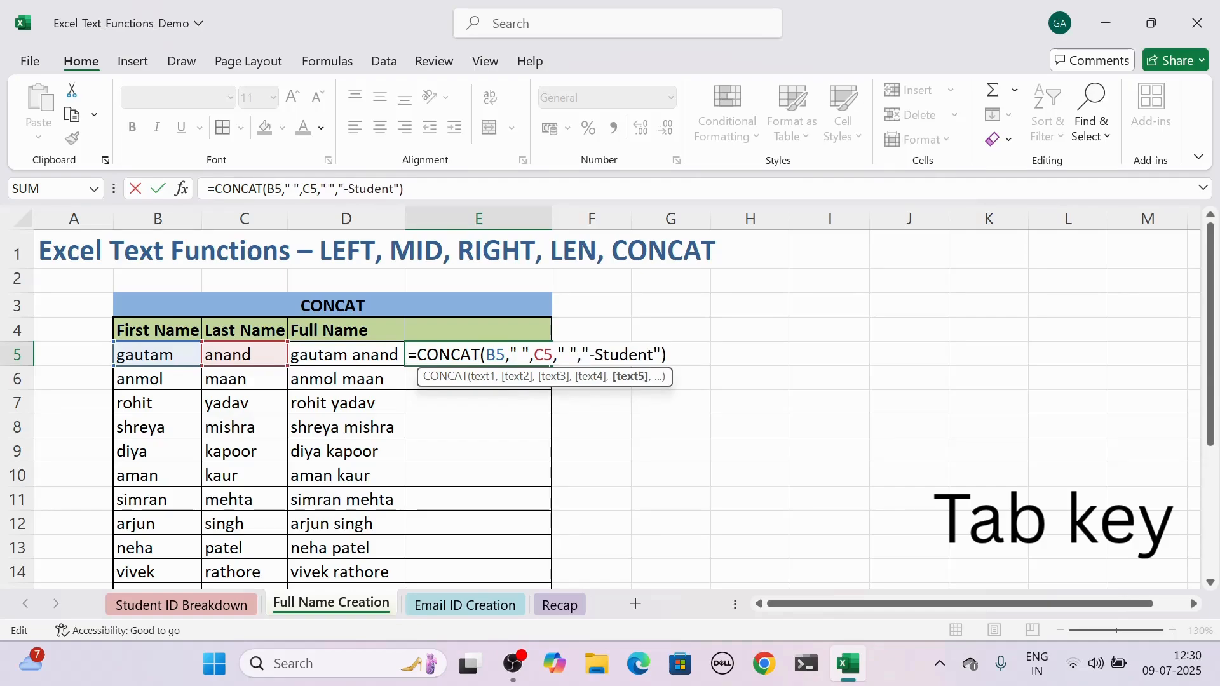
key("Return")
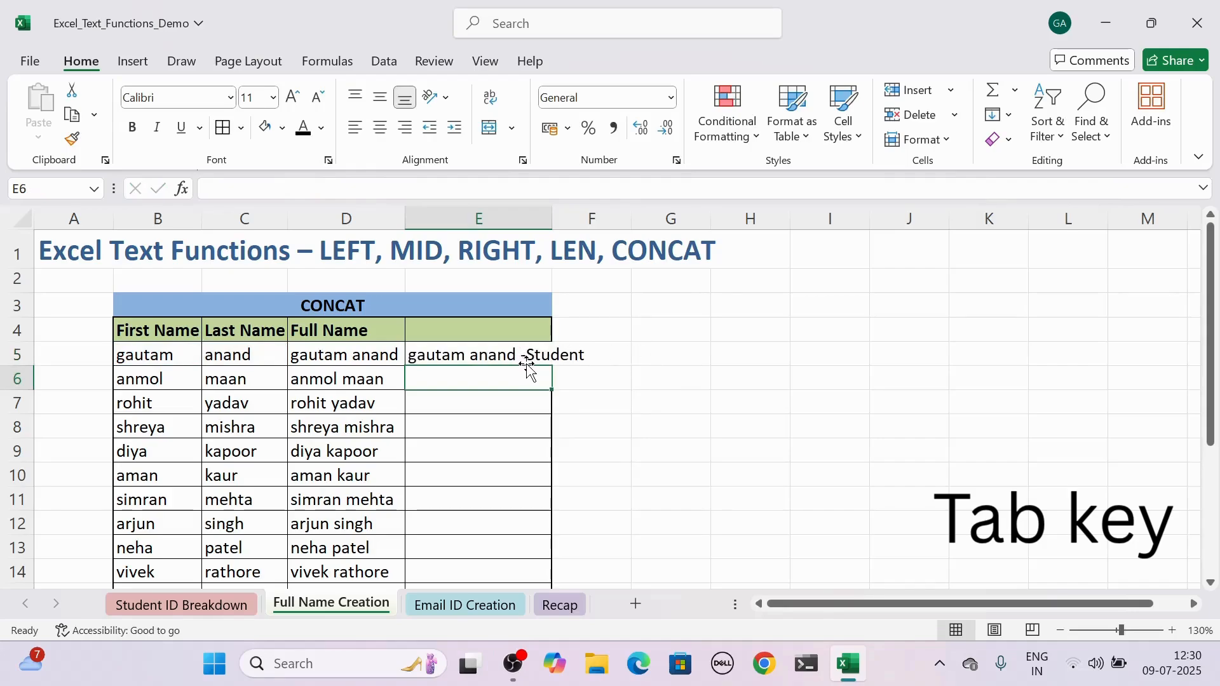
left_click_drag(552, 221, 608, 222)
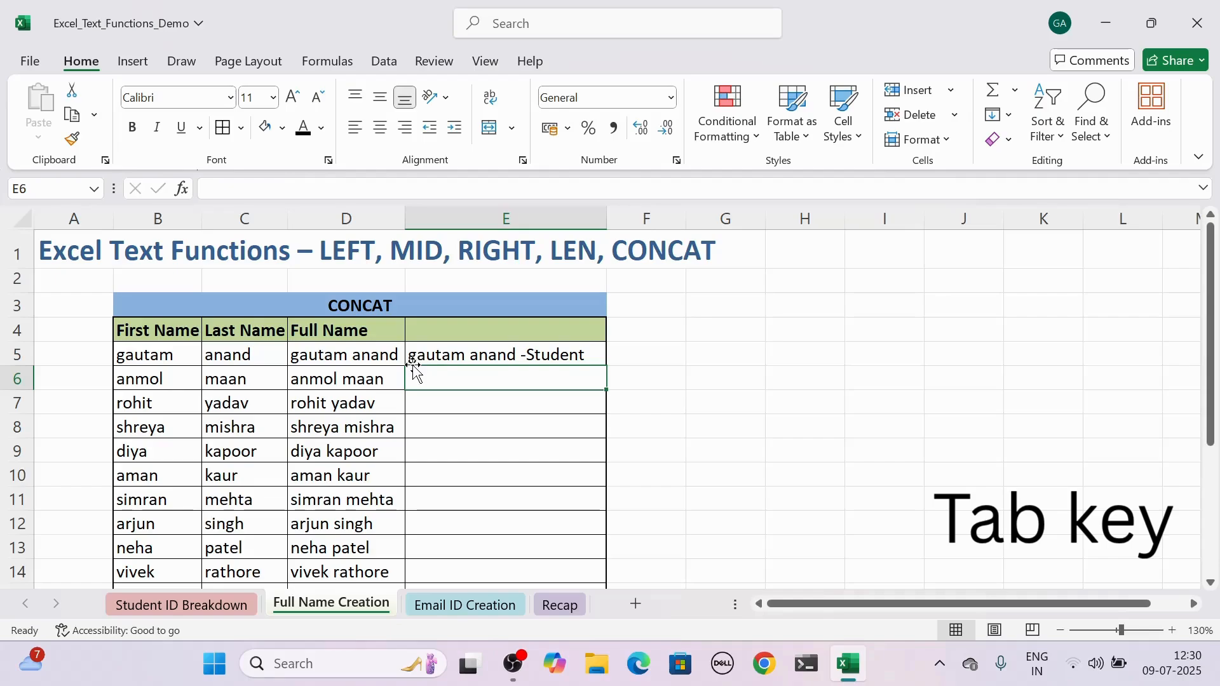
On the Email ID Creation sheet, enter =CONCAT(B5,".",C5,"@",D5) in E5 to build the first email ID.
left_click(449, 604)
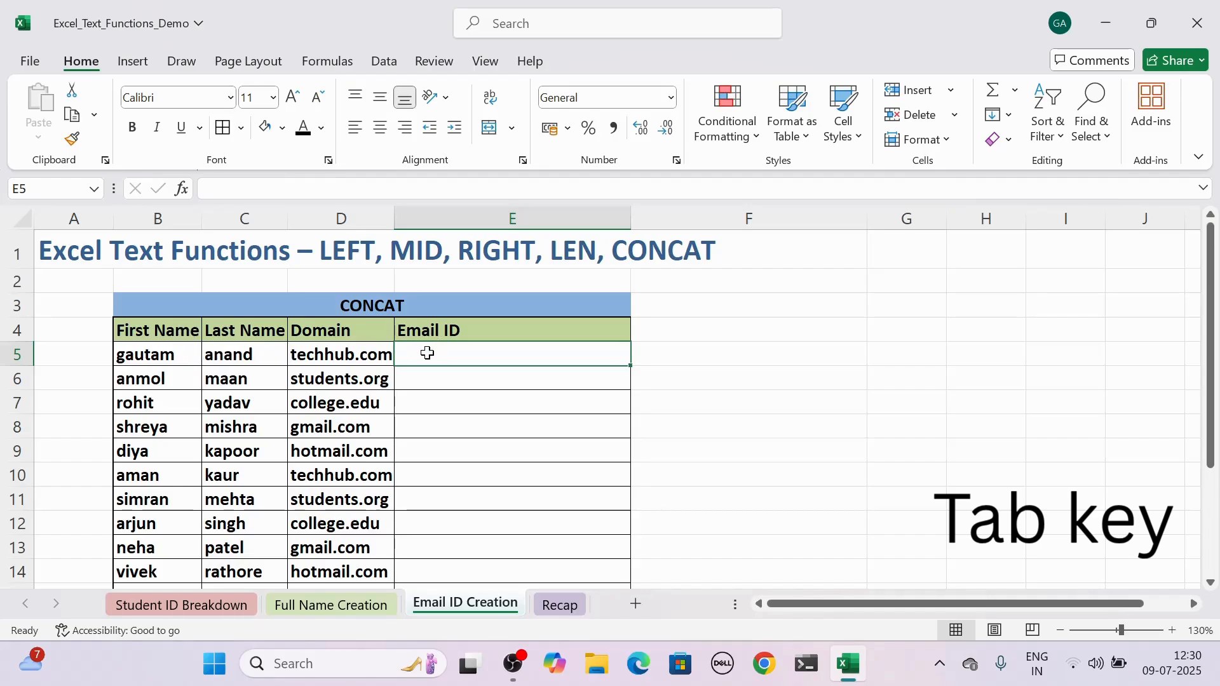
type("=")
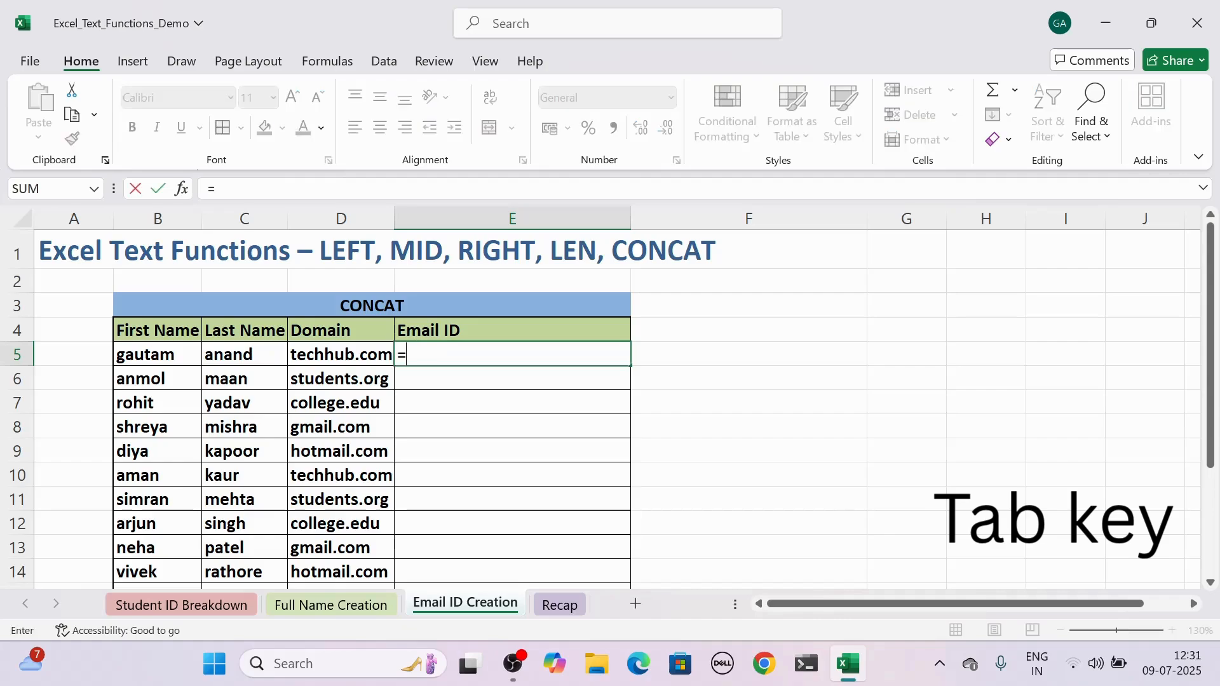
type("c")
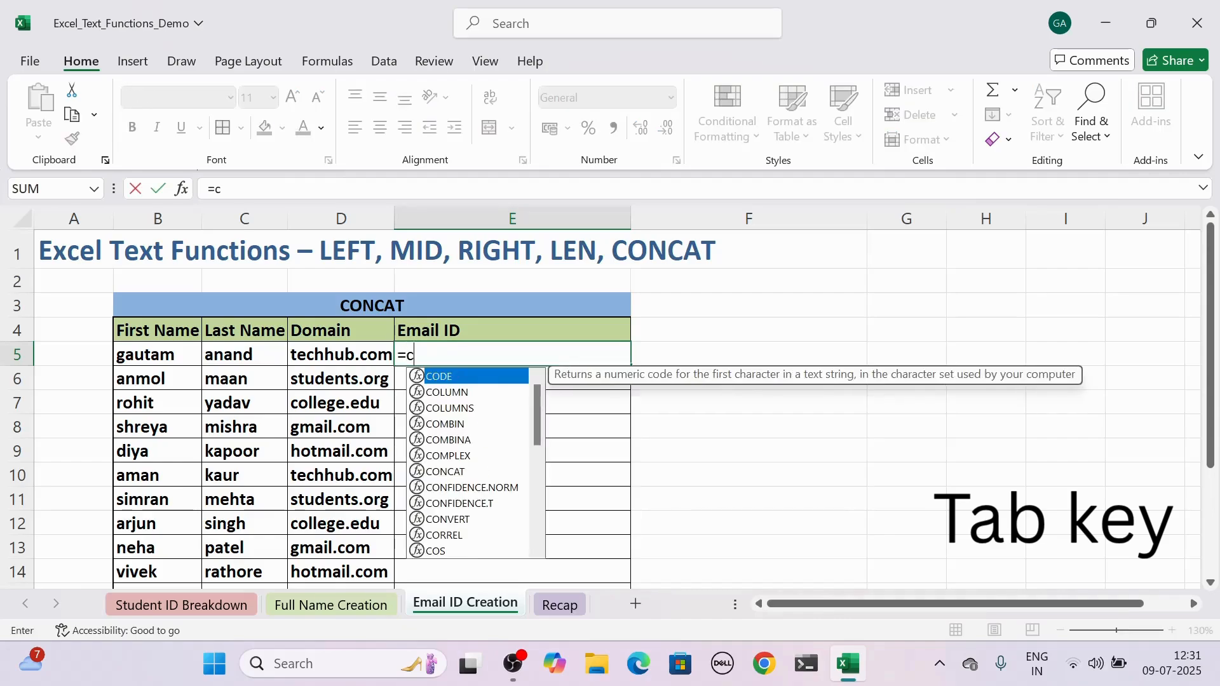
type("onc")
key("BackSpace")
type("cat")
key("Tab")
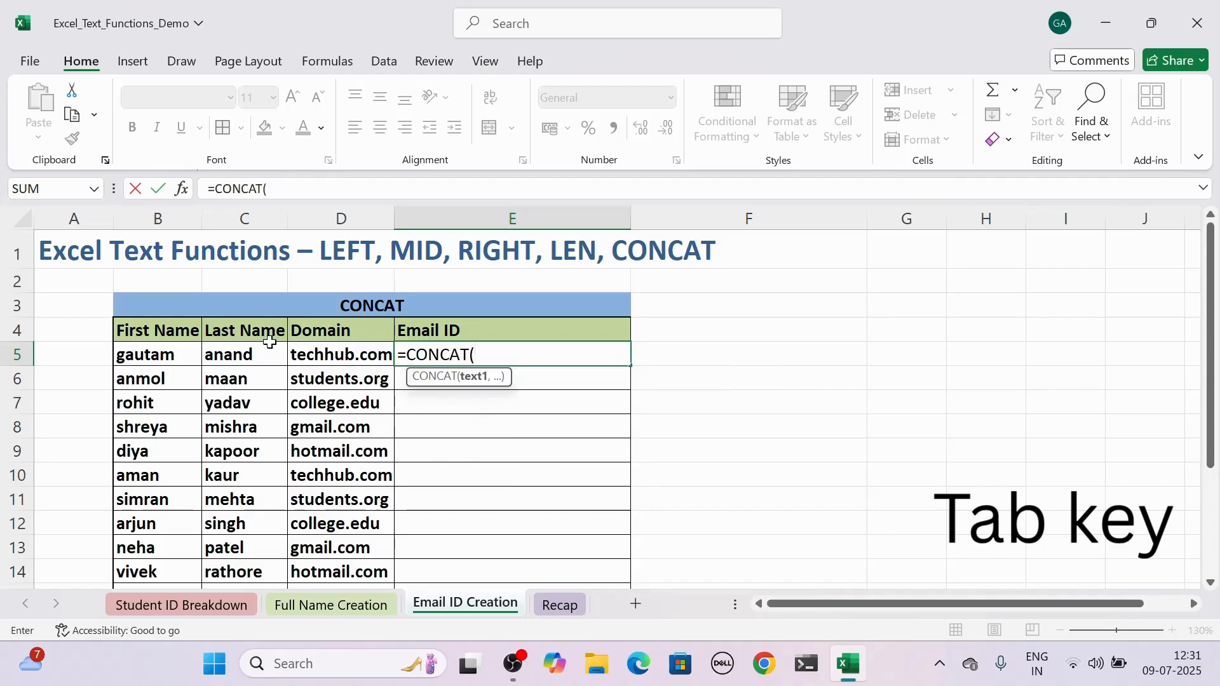
left_click(187, 351)
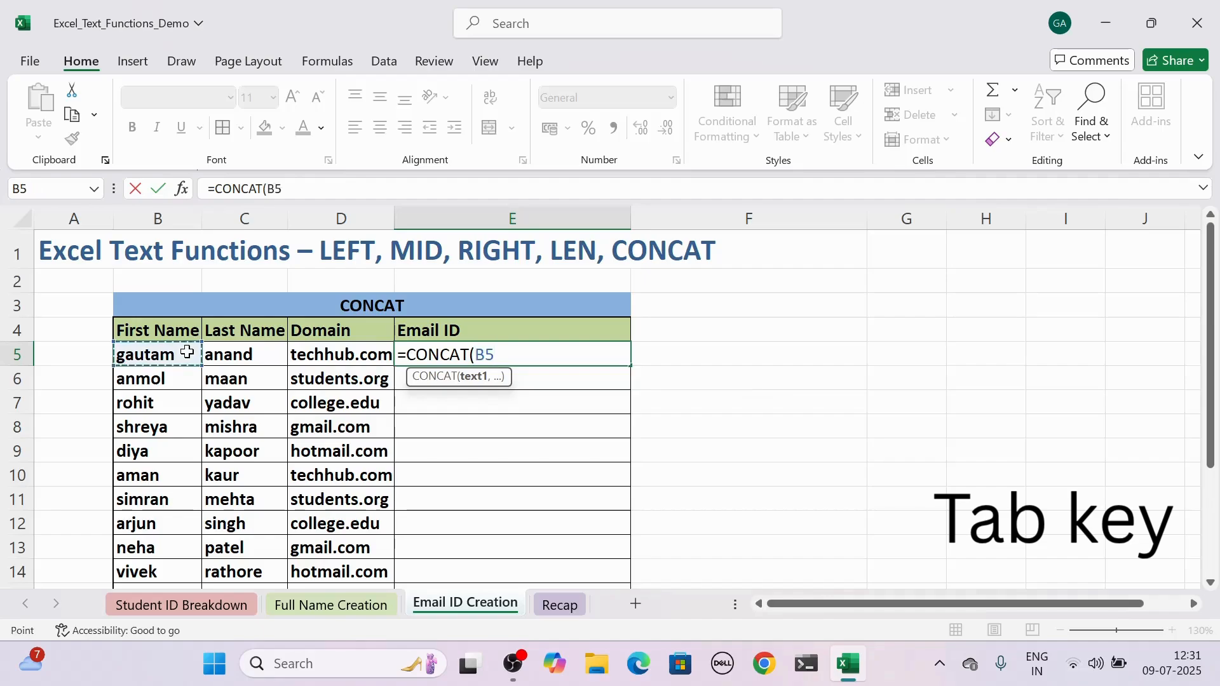
type(",")
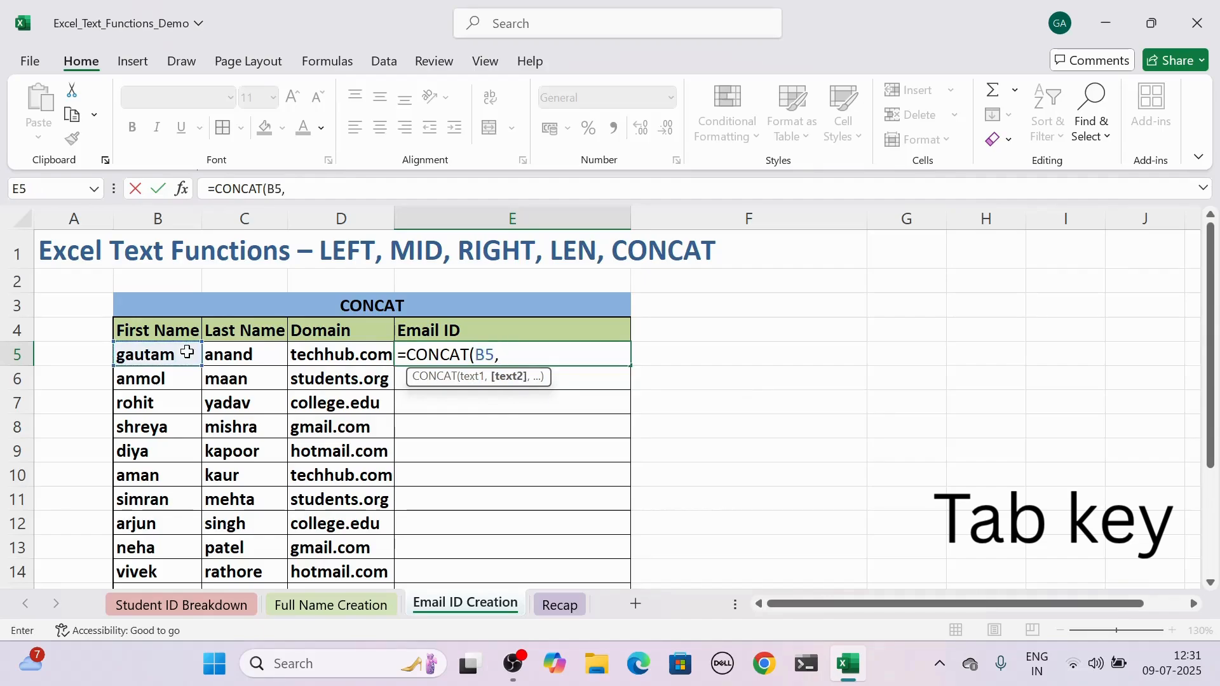
type("\".\",")
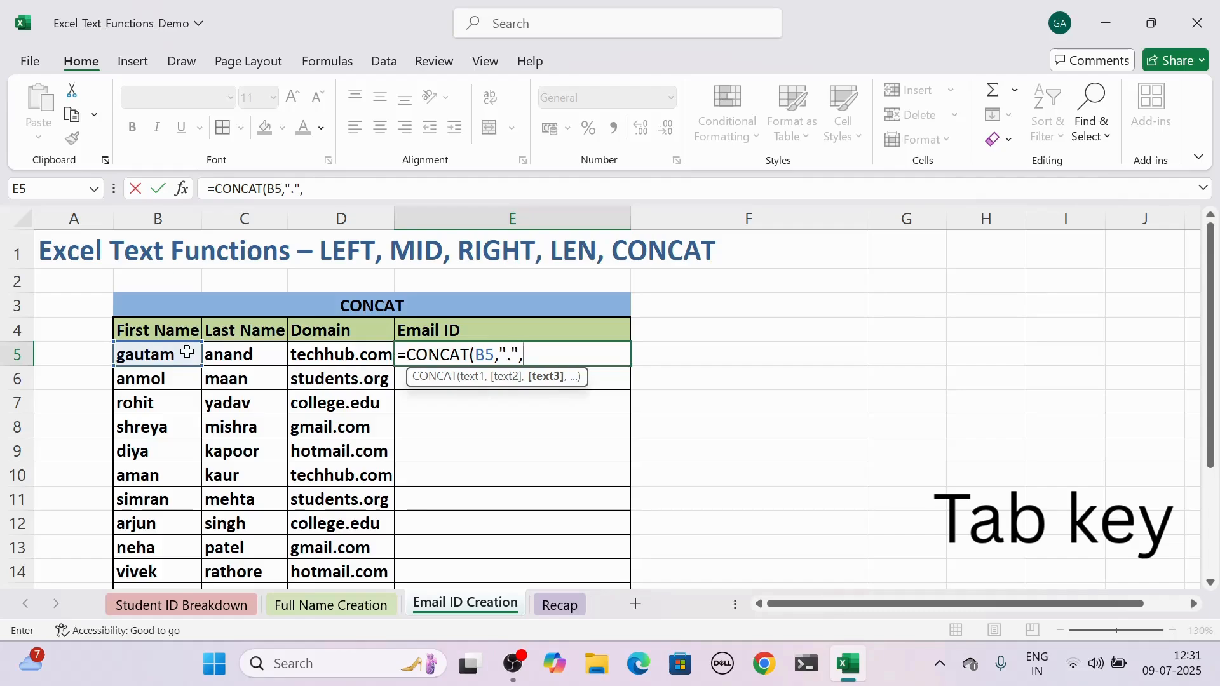
left_click(240, 354)
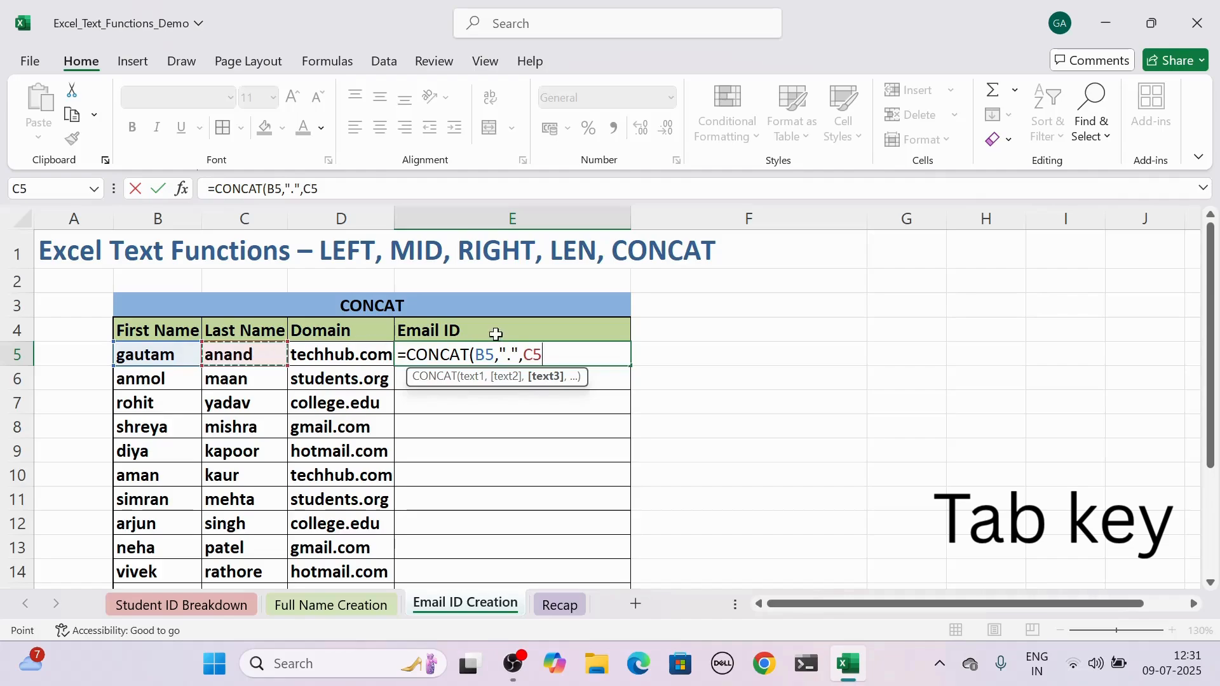
type(",")
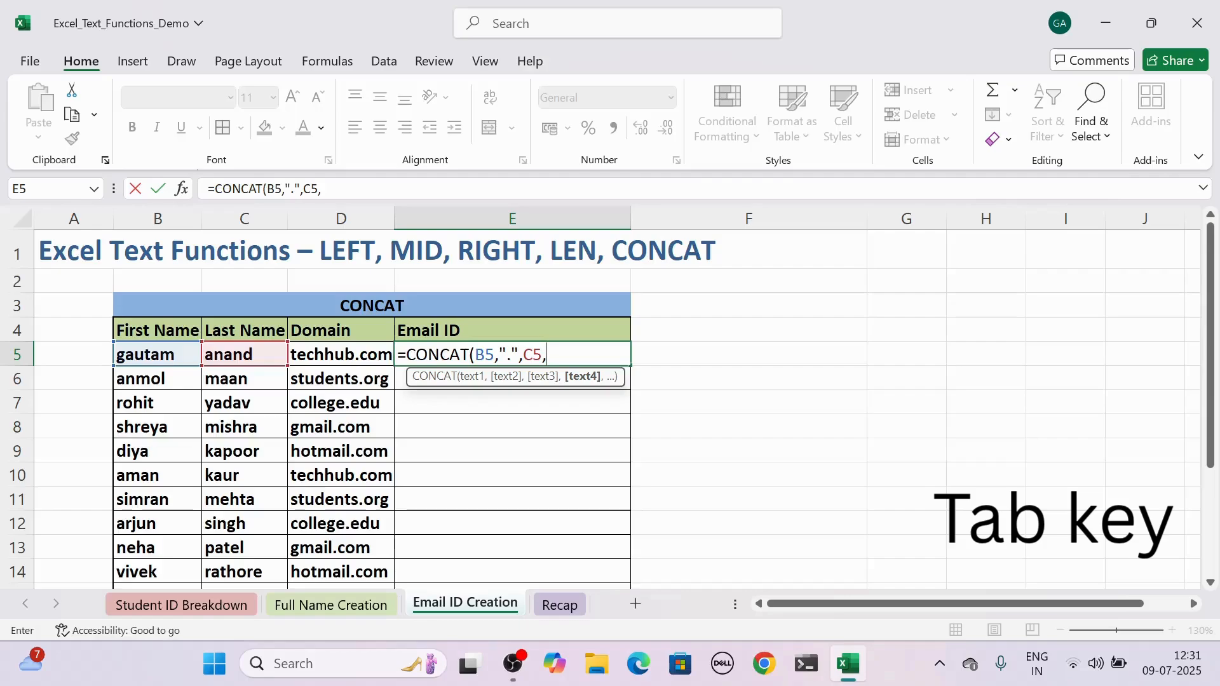
type("\"@\",")
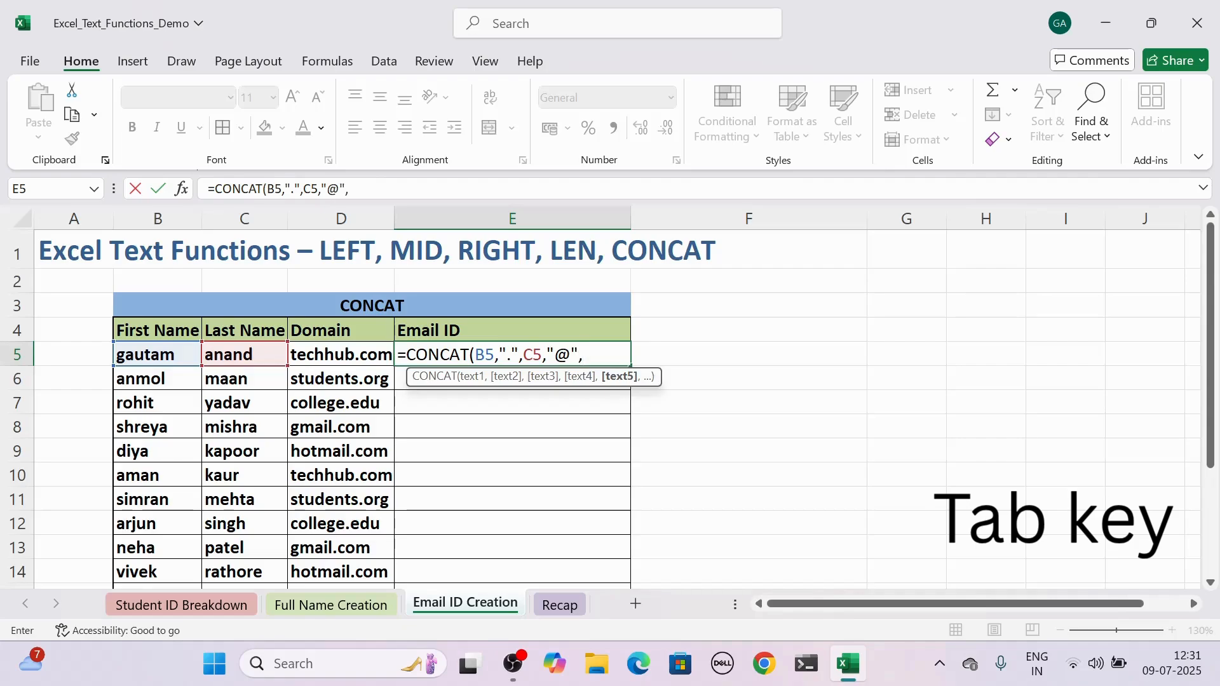
left_click(357, 354)
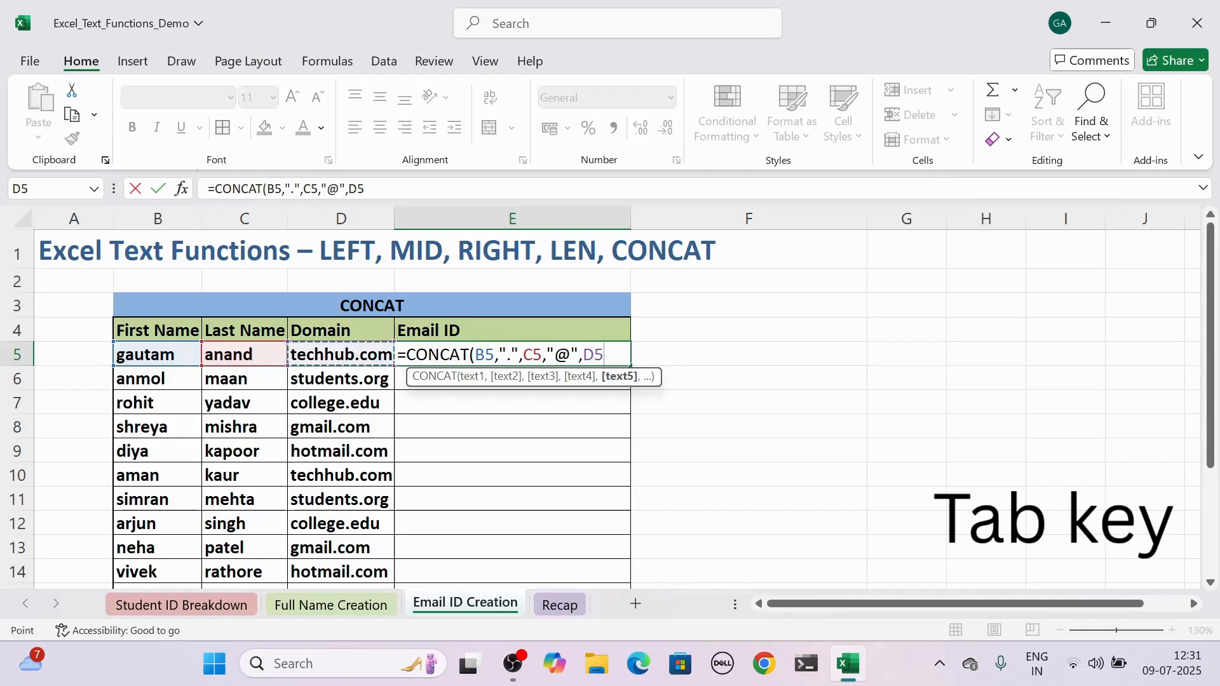
type(")")
key("Return")
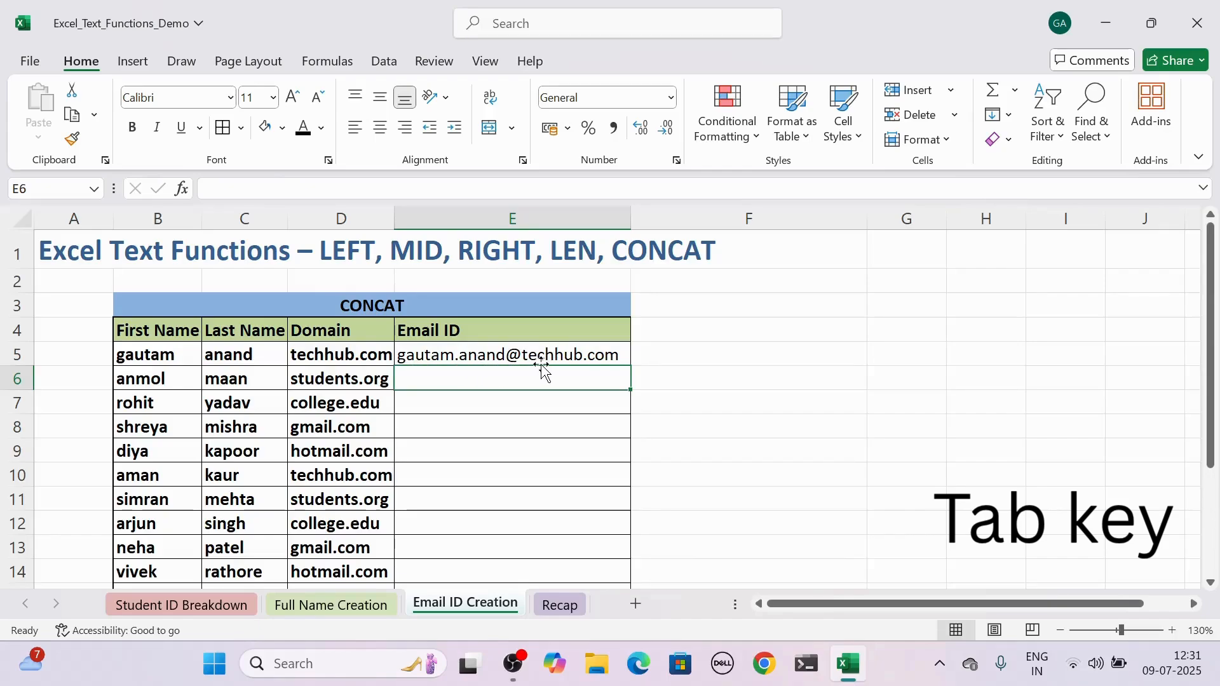
Fill the email CONCAT formula from E5 down the Email ID column to E19 and check the copied formula in E7.
left_click(617, 354)
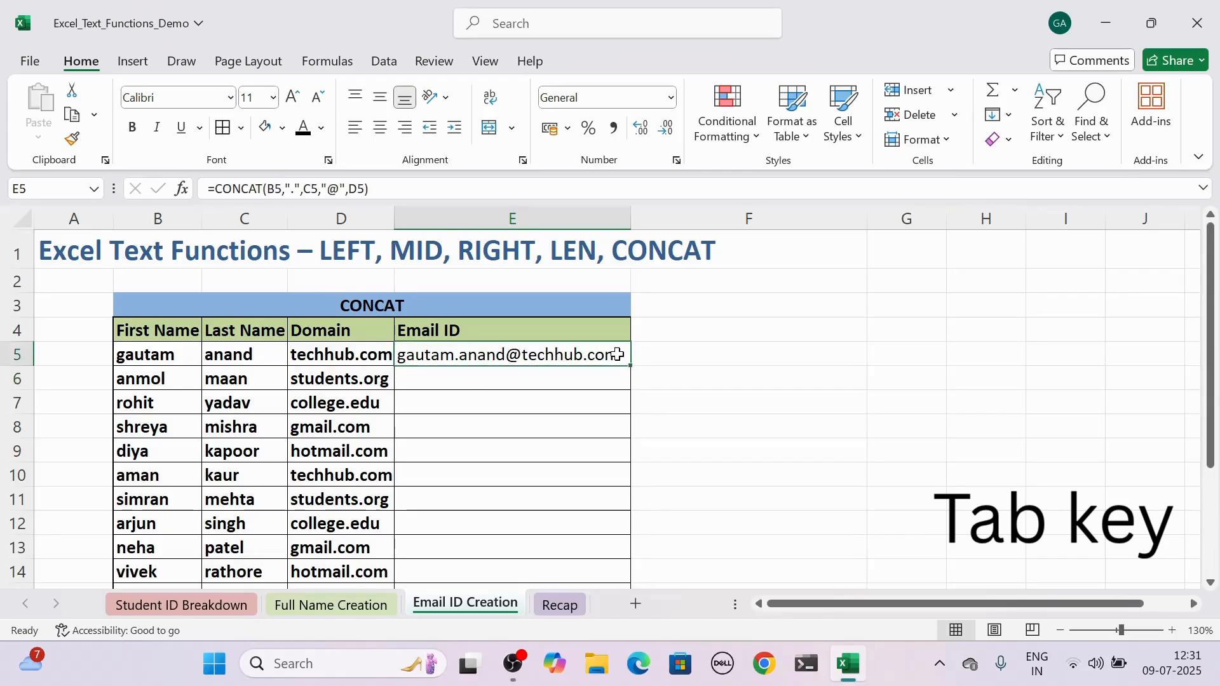
left_click_drag(631, 365, 612, 547)
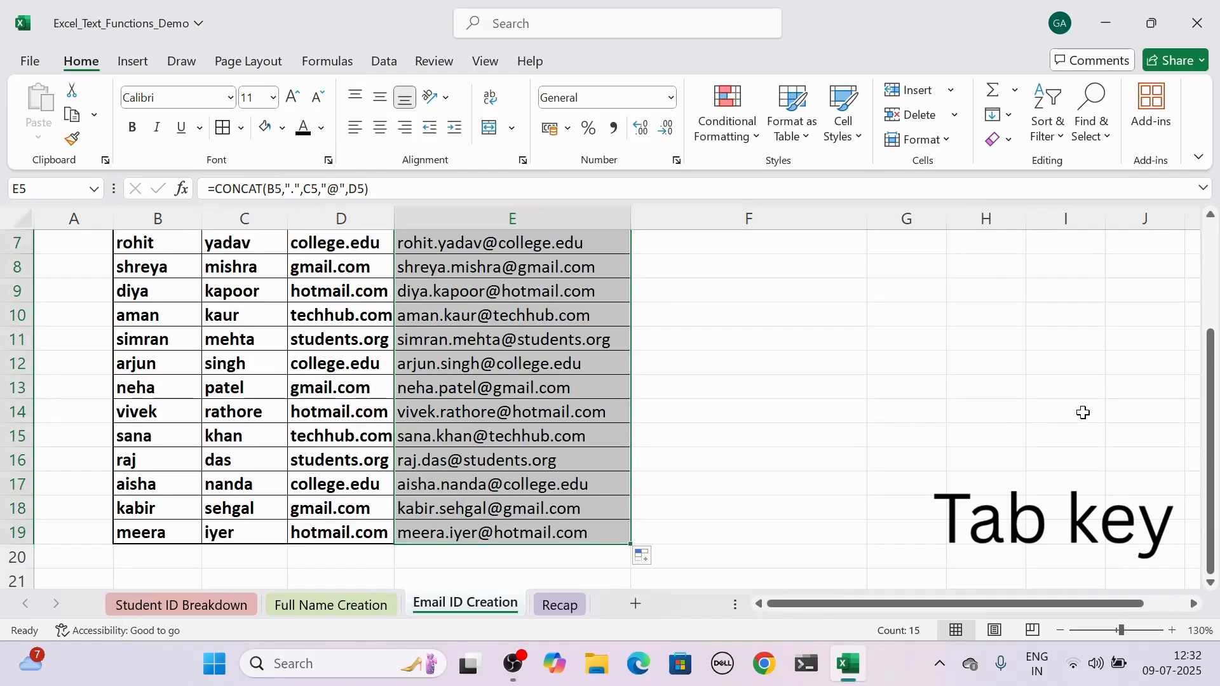
scroll(1213, 330, "up", 2)
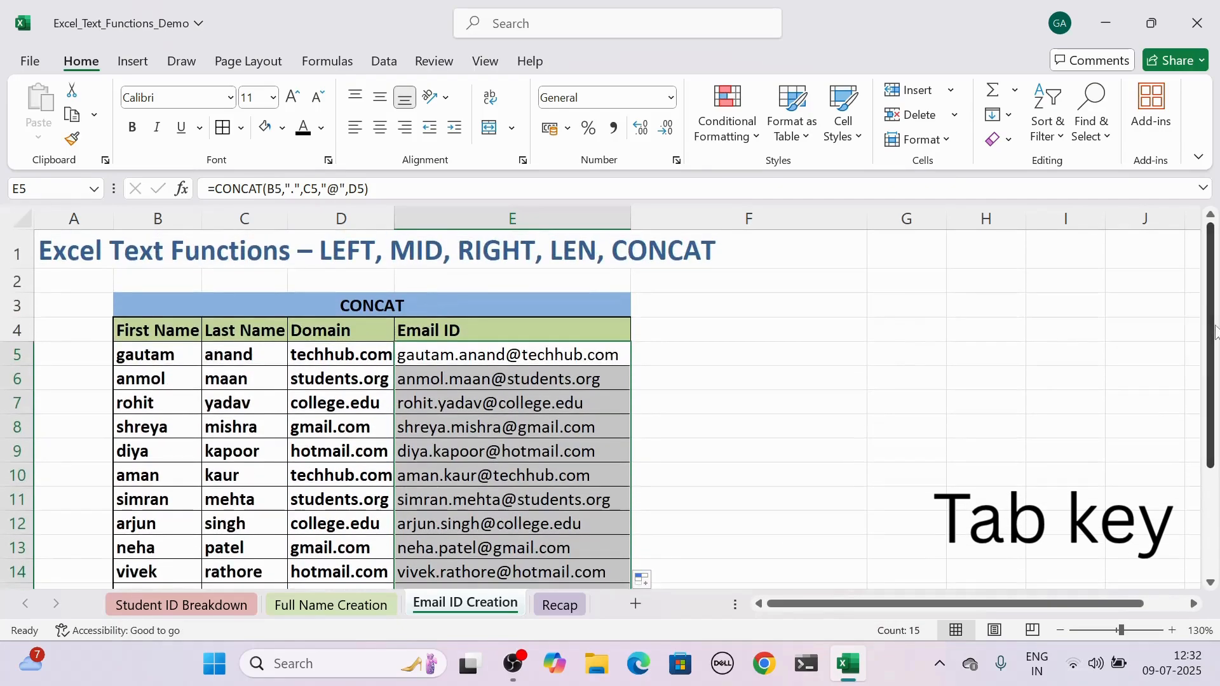
left_click(522, 398)
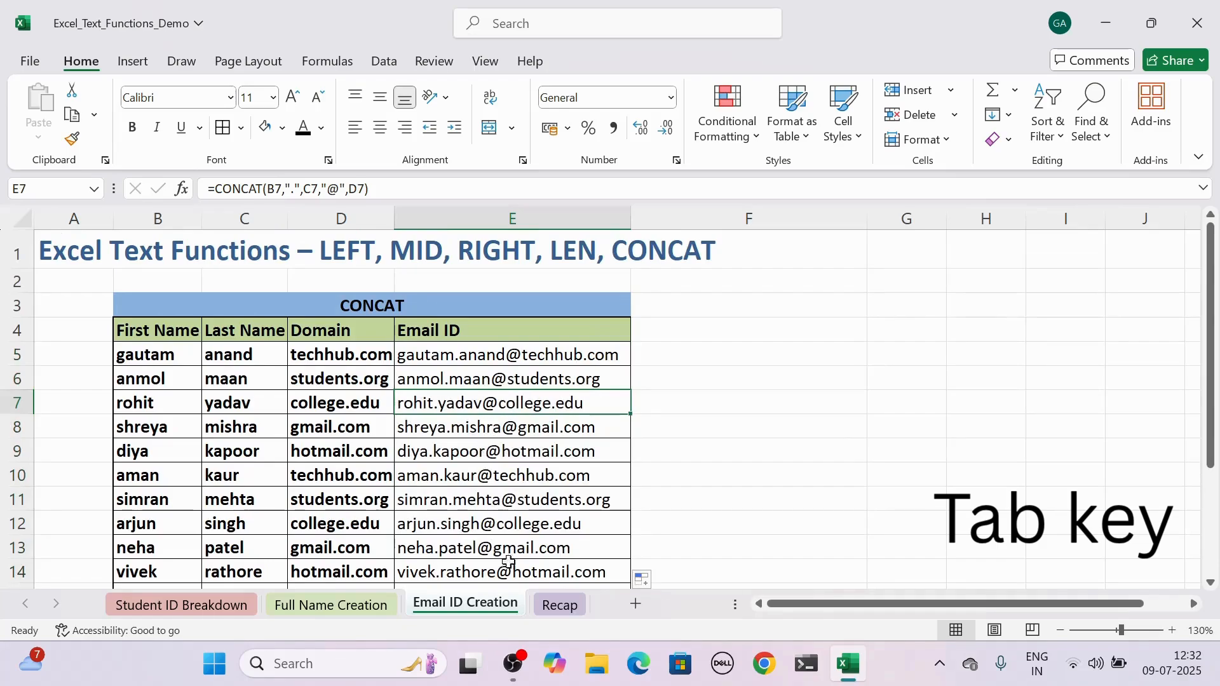
Open the Recap sheet to review the summary table of text functions.
left_click(560, 604)
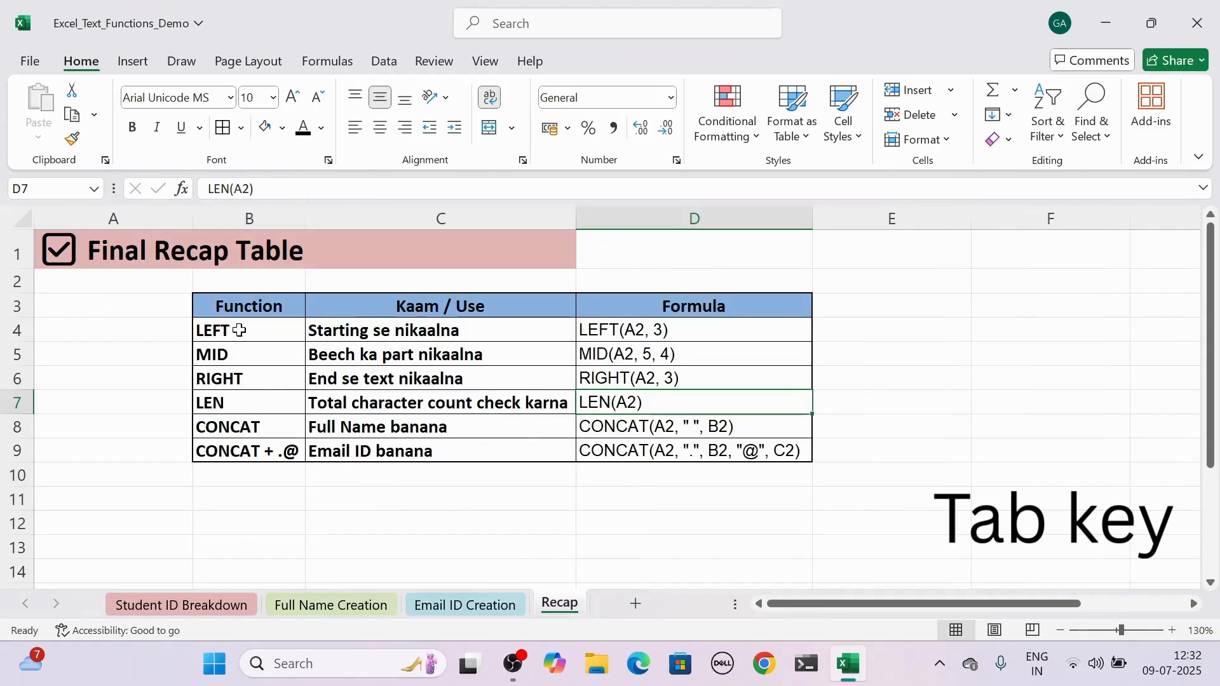